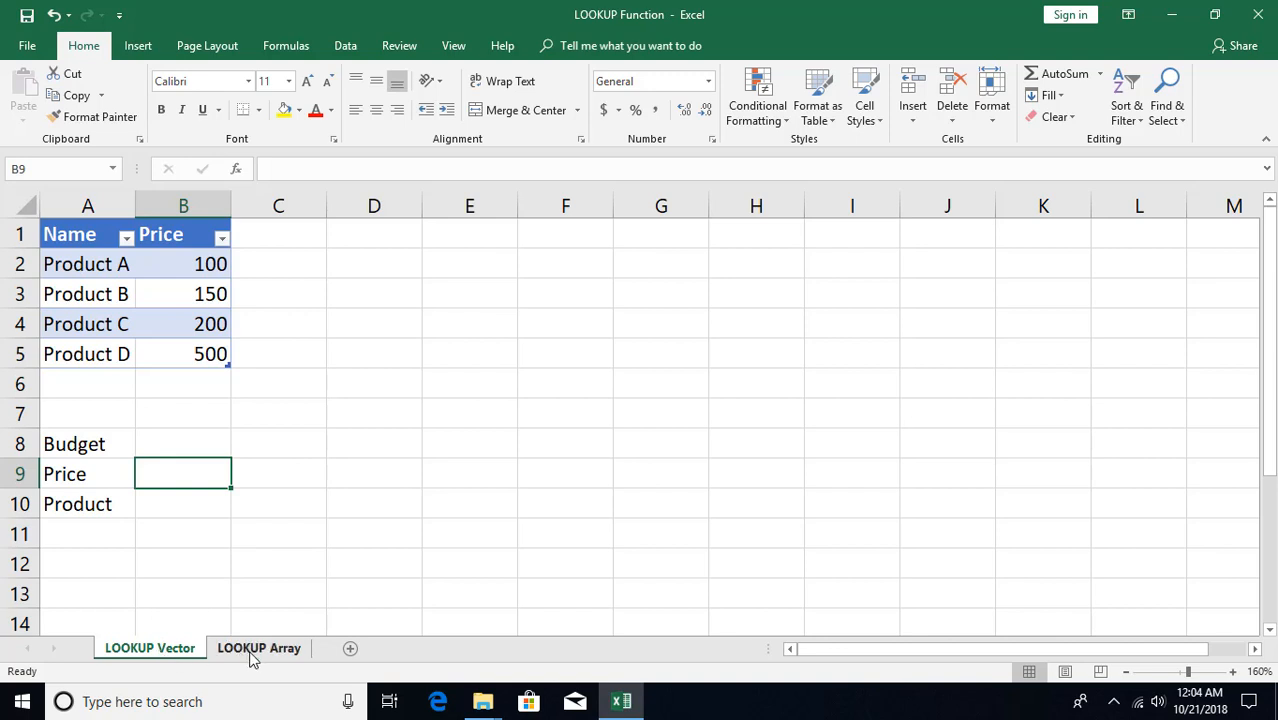
# Enter a budget of 130 in cell B8
pyautogui.click(198, 441)
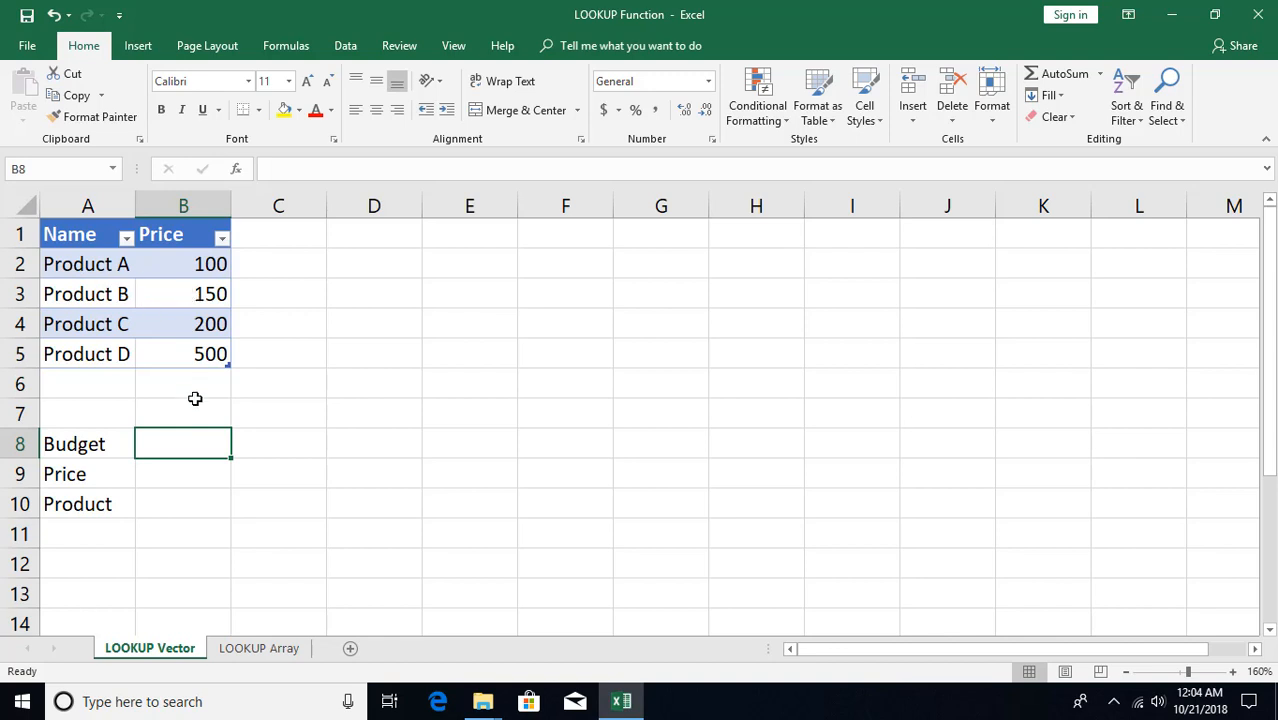
pyautogui.write('130')
pyautogui.press('Return')
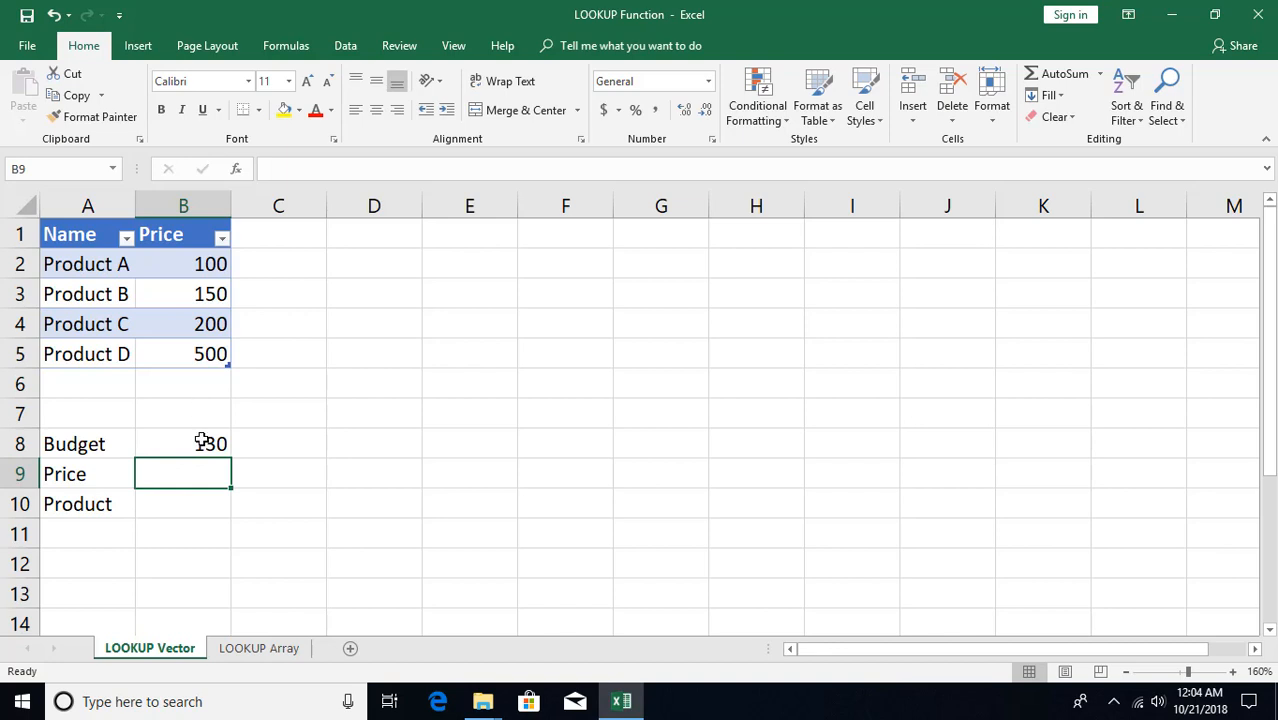
# Find the LOOKUP function by searching "lookup" and insert it in cell B9 with the lookup_value, lookup_vector, result_vector arguments
pyautogui.click(237, 170)
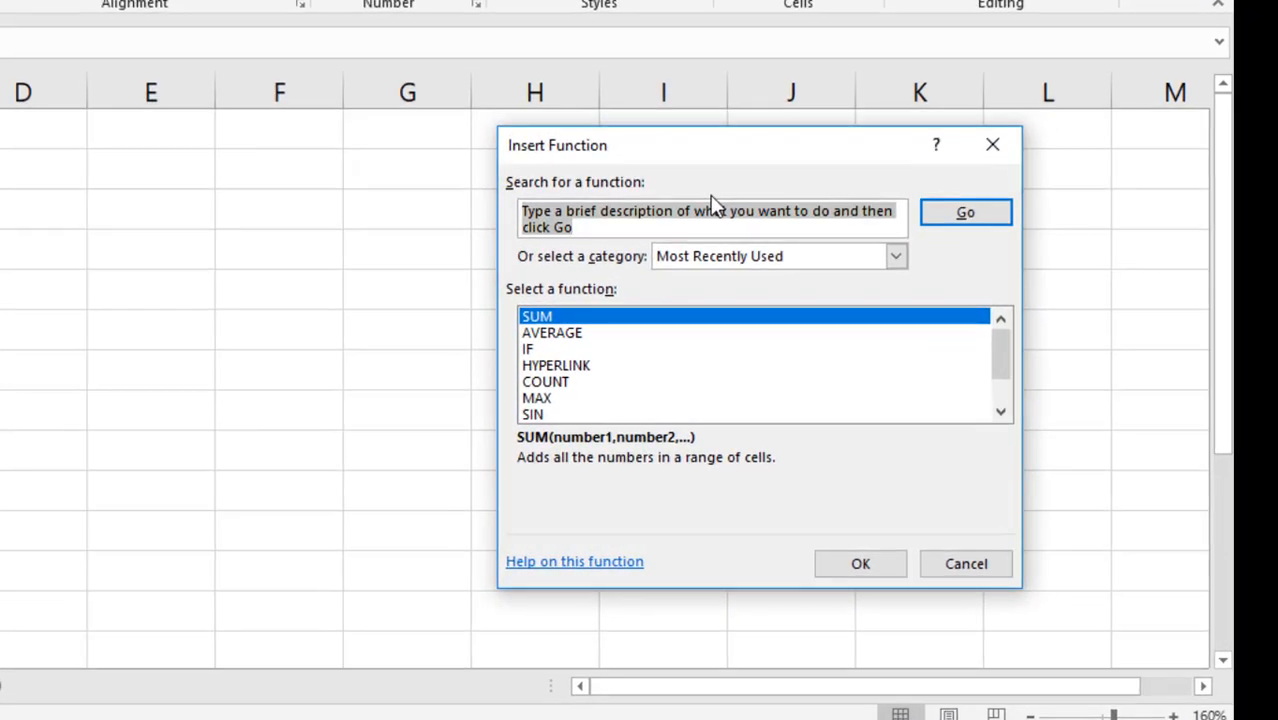
pyautogui.write('loo')
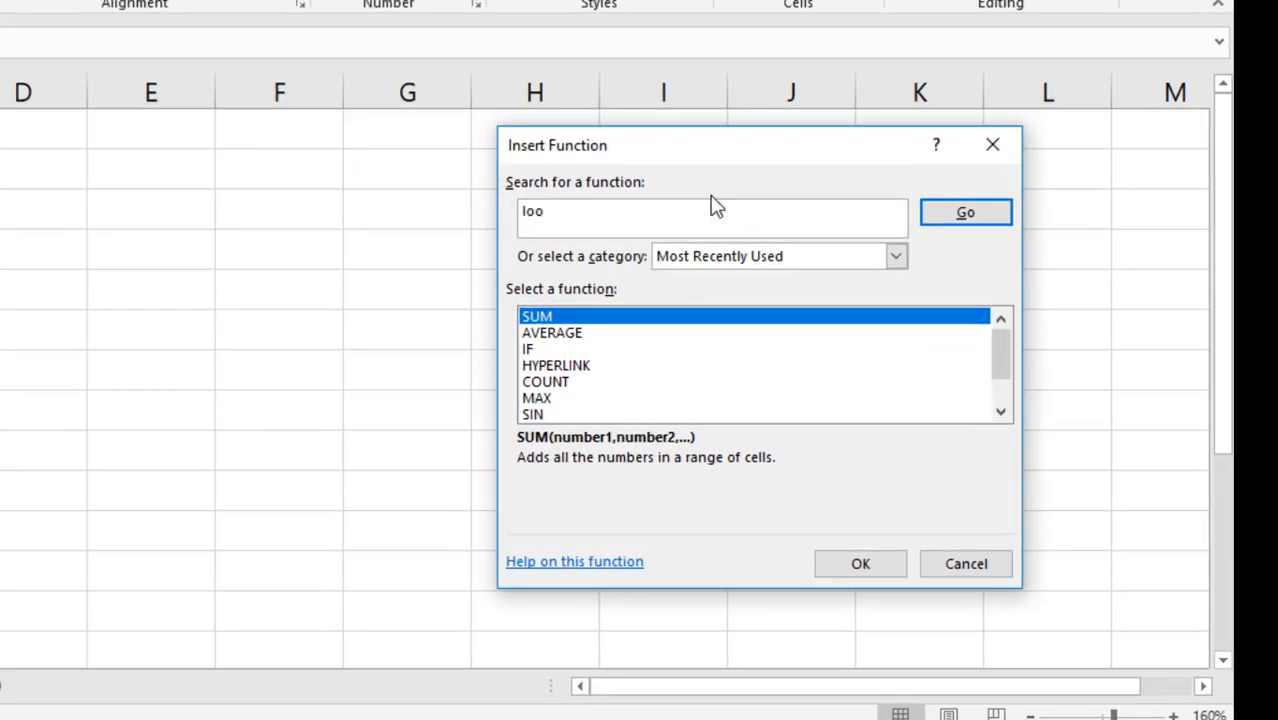
pyautogui.write('kup')
pyautogui.press('Return')
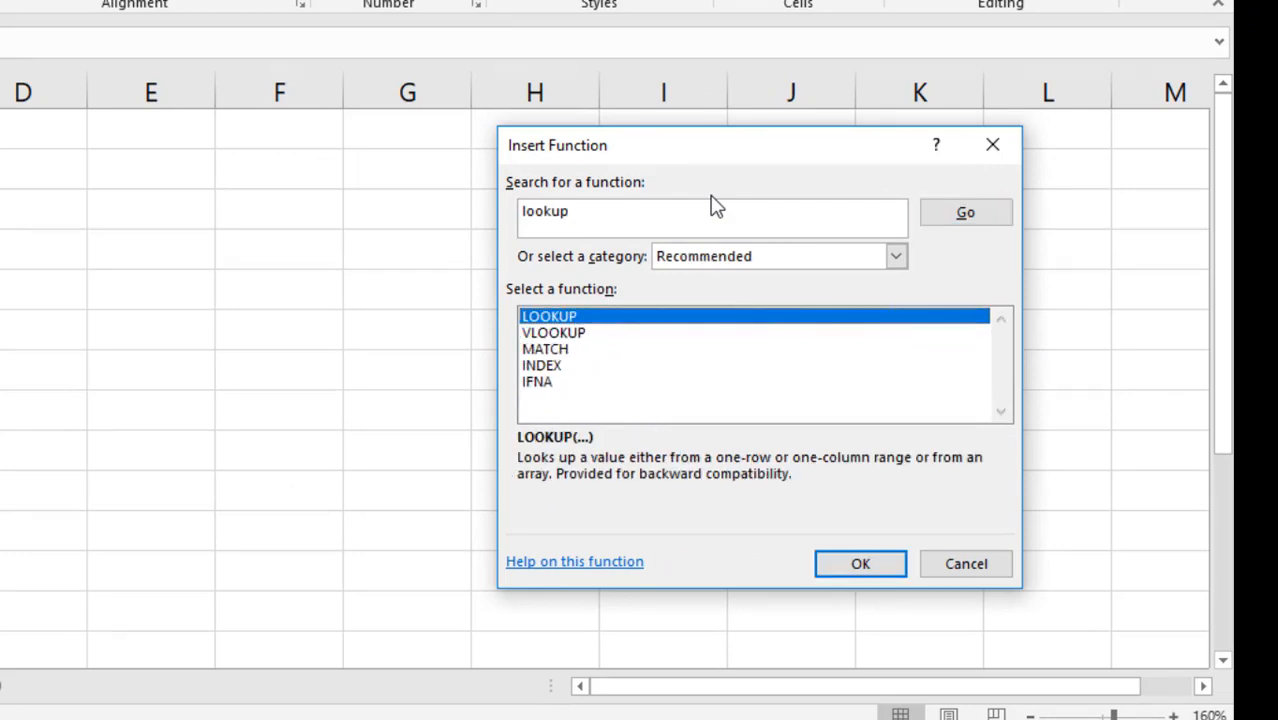
pyautogui.click(863, 567)
pyautogui.moveTo(693, 285); pyautogui.dragTo(448, 216)
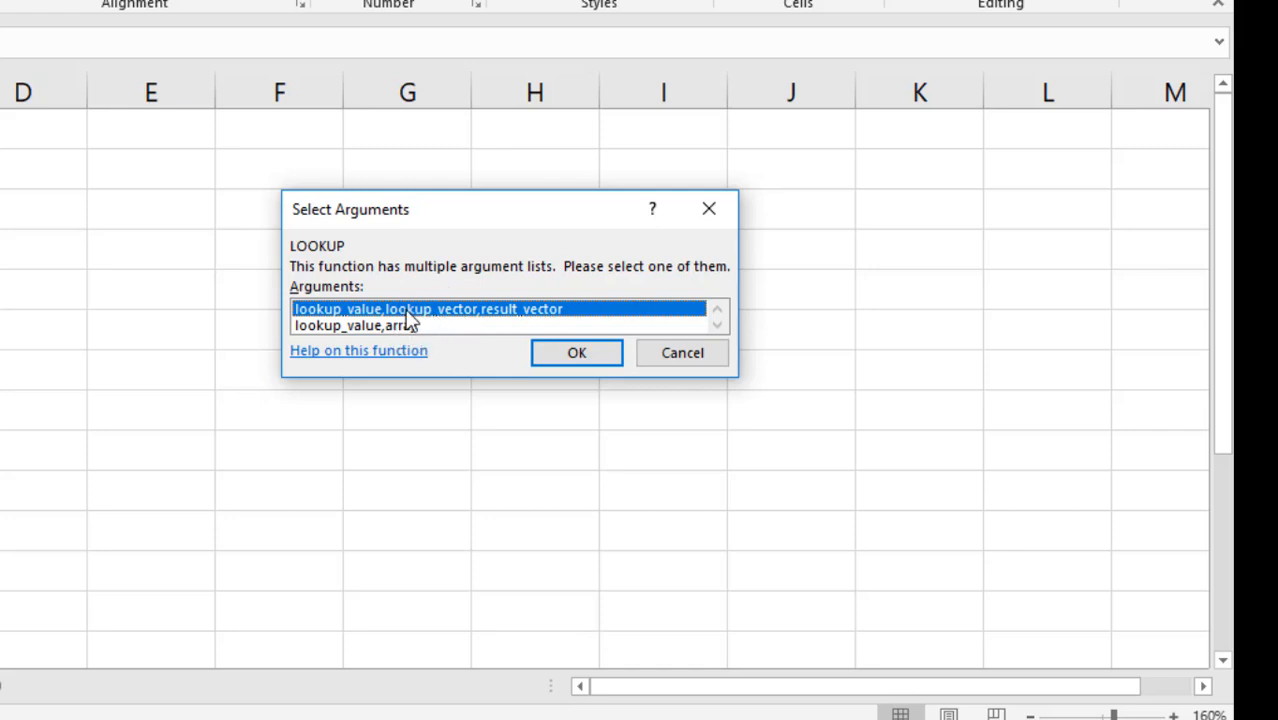
pyautogui.click(576, 354)
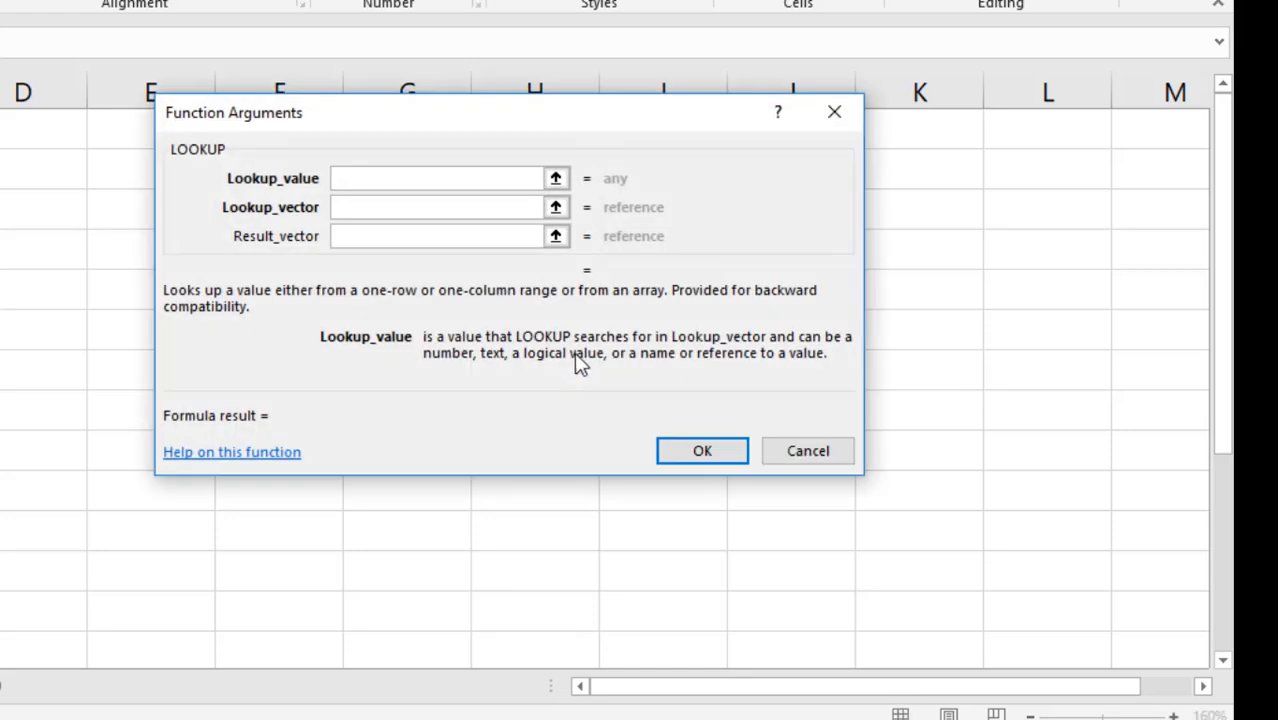
pyautogui.moveTo(427, 123); pyautogui.dragTo(362, 228)
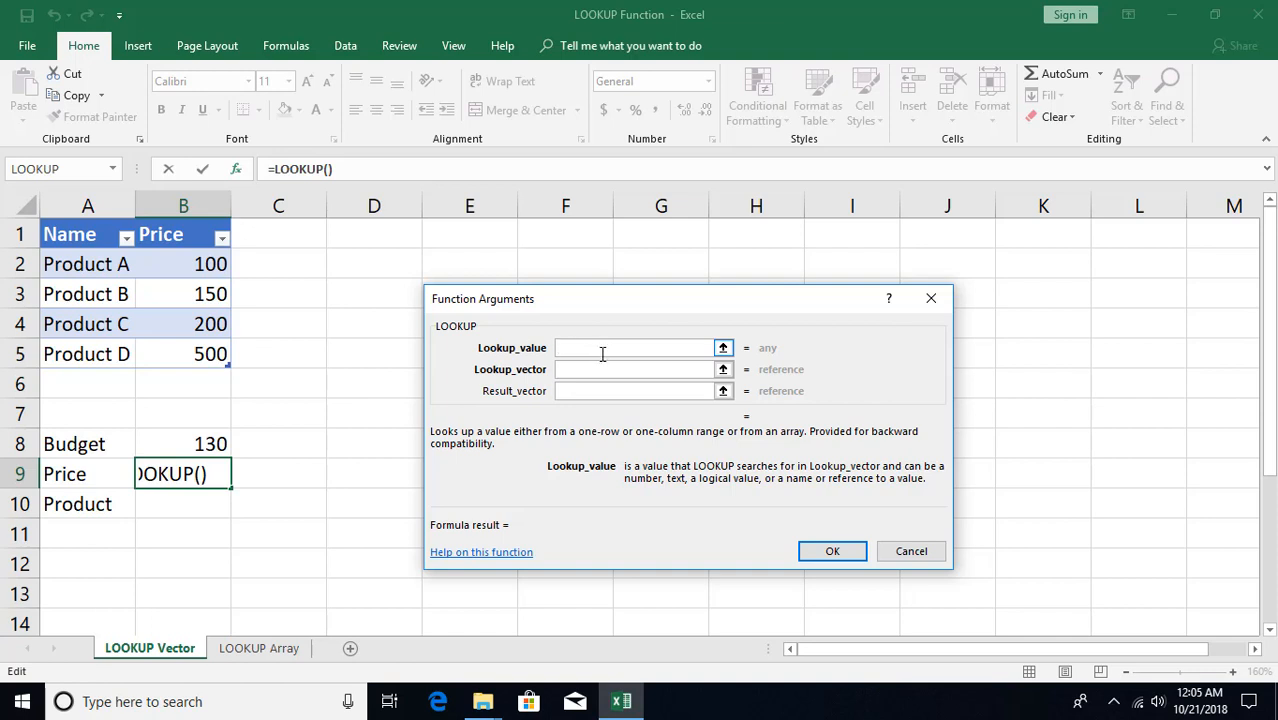
# Complete the price LOOKUP with B8 as lookup value and the table's Price column, Products[Price], as lookup vector
pyautogui.click(188, 442)
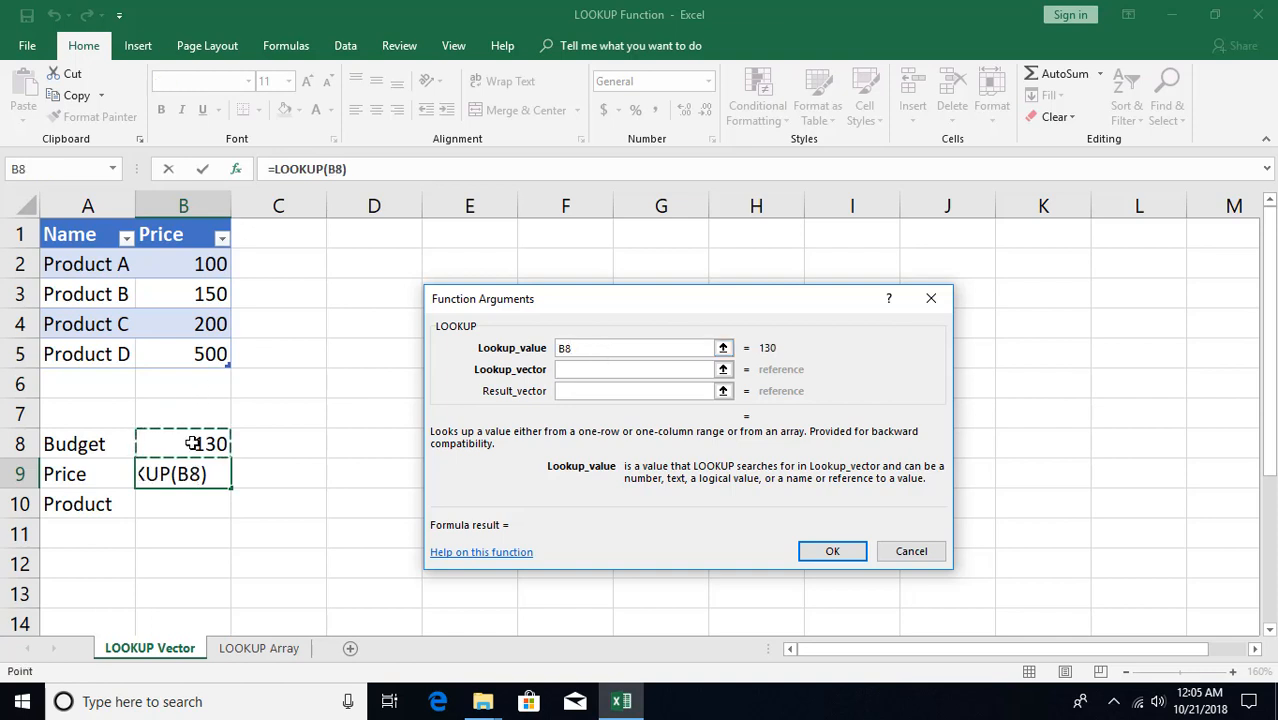
pyautogui.click(579, 371)
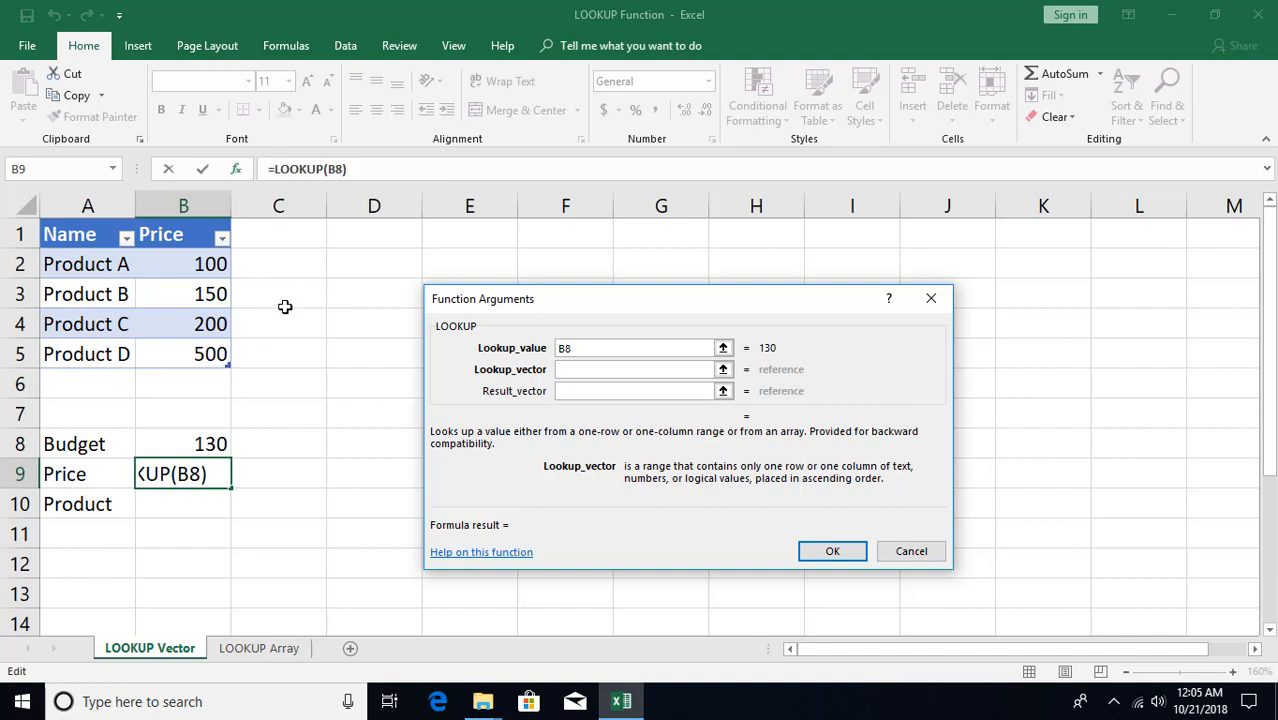
pyautogui.moveTo(190, 263); pyautogui.dragTo(197, 353)
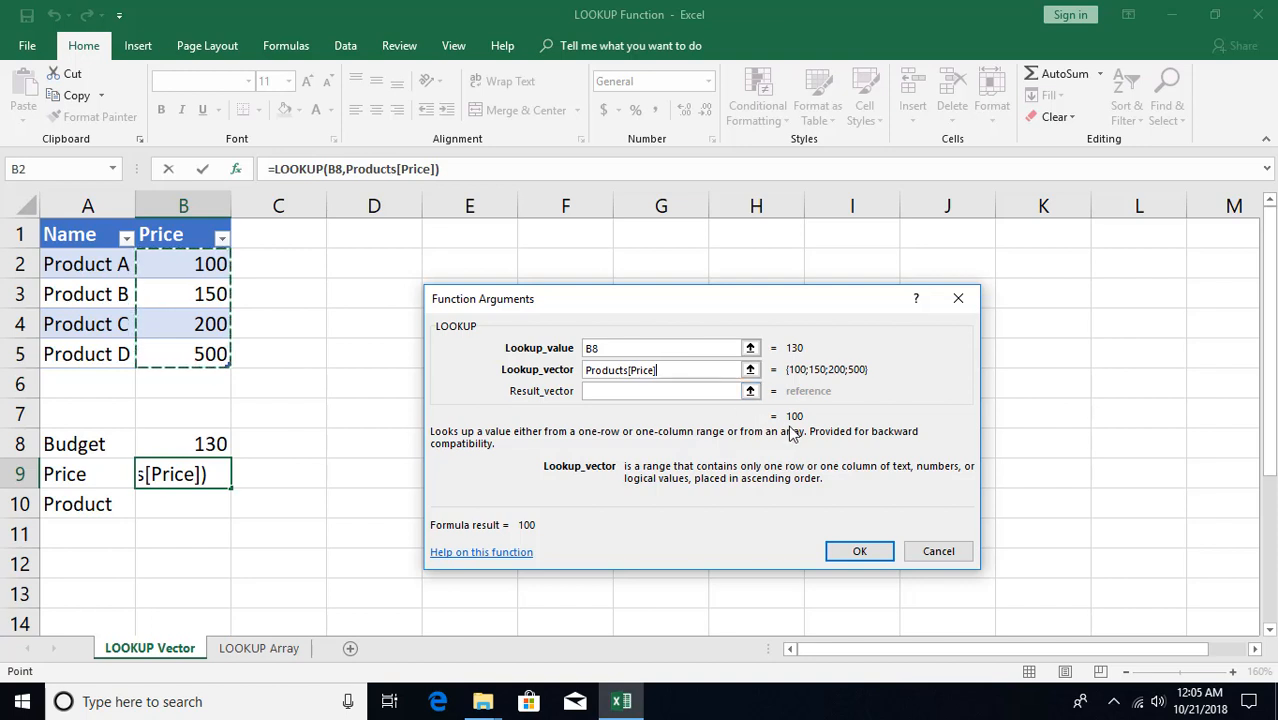
pyautogui.click(859, 551)
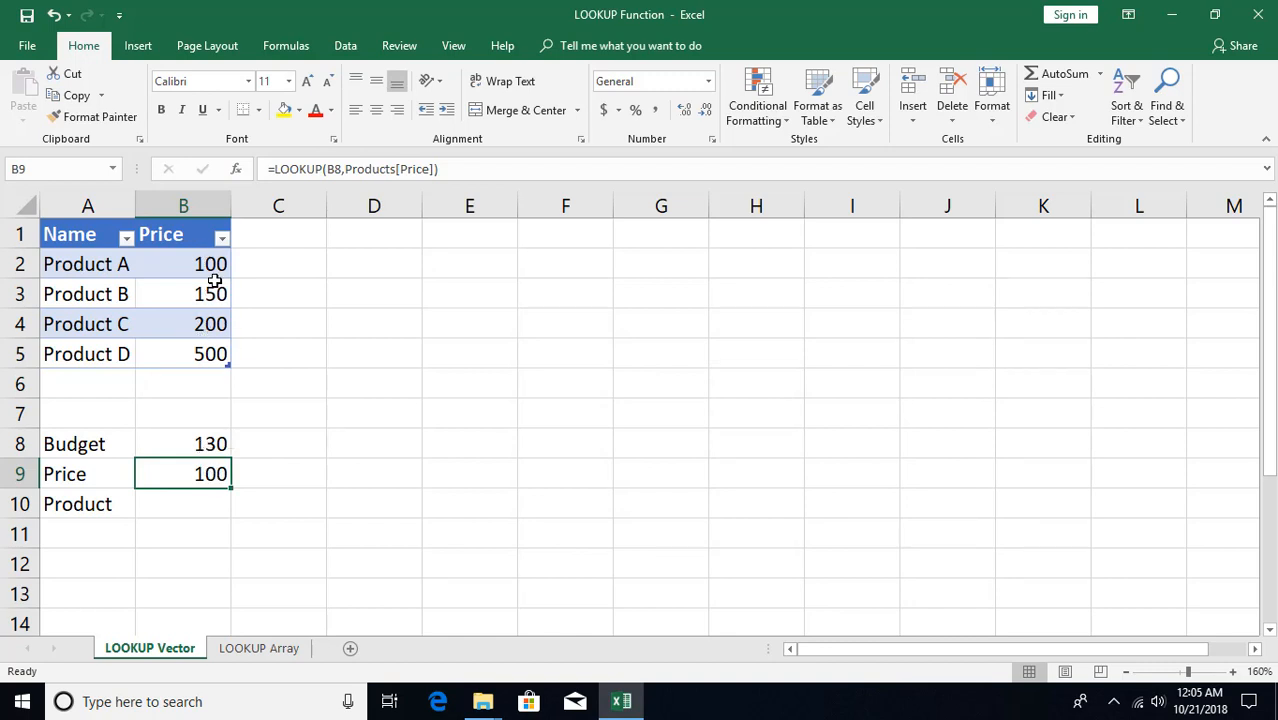
# Change the budget in cell B8 to 210
pyautogui.click(202, 449)
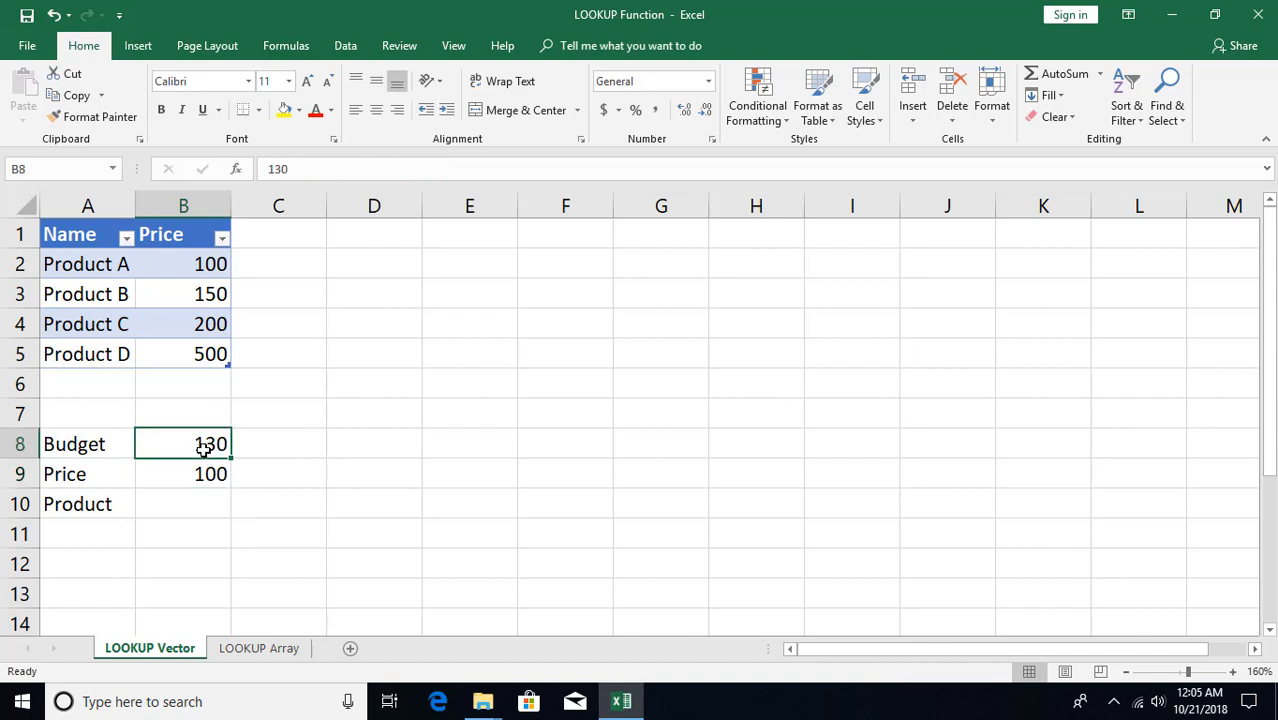
pyautogui.write('210')
pyautogui.press('Return')
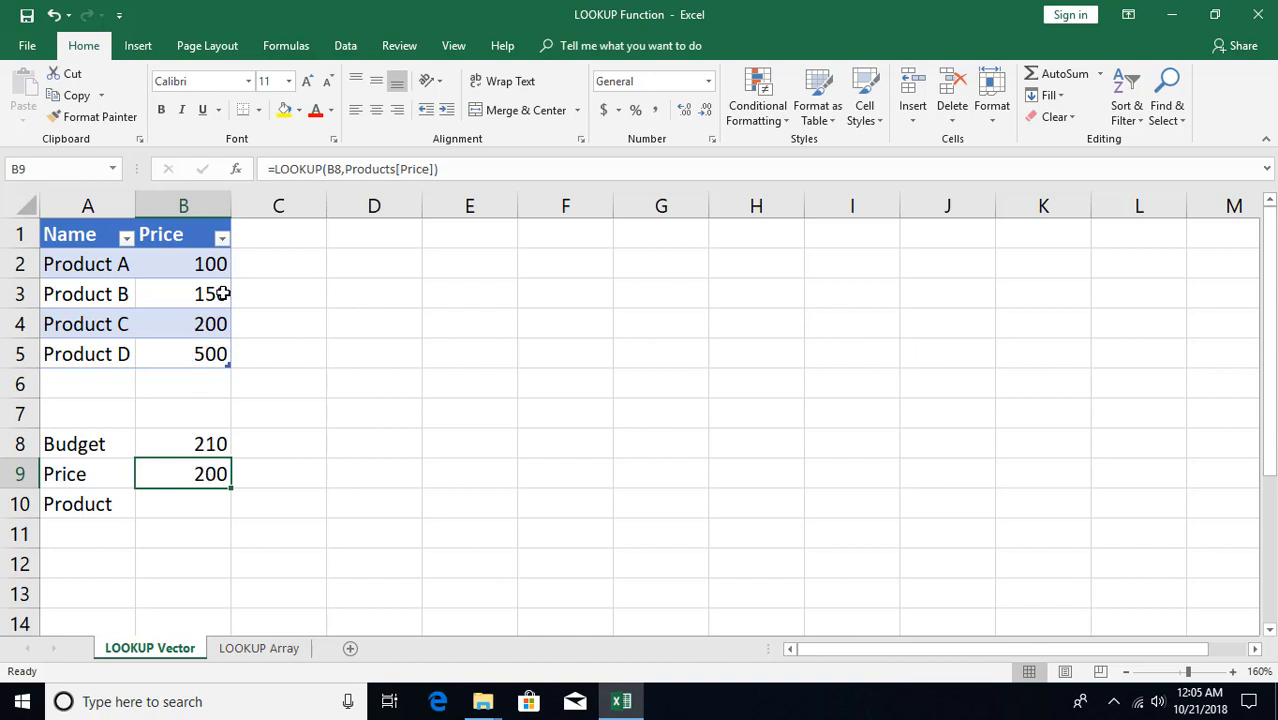
# Insert a LOOKUP function in the Product cell B10 using the lookup_value, lookup_vector, result_vector arguments
pyautogui.click(196, 511)
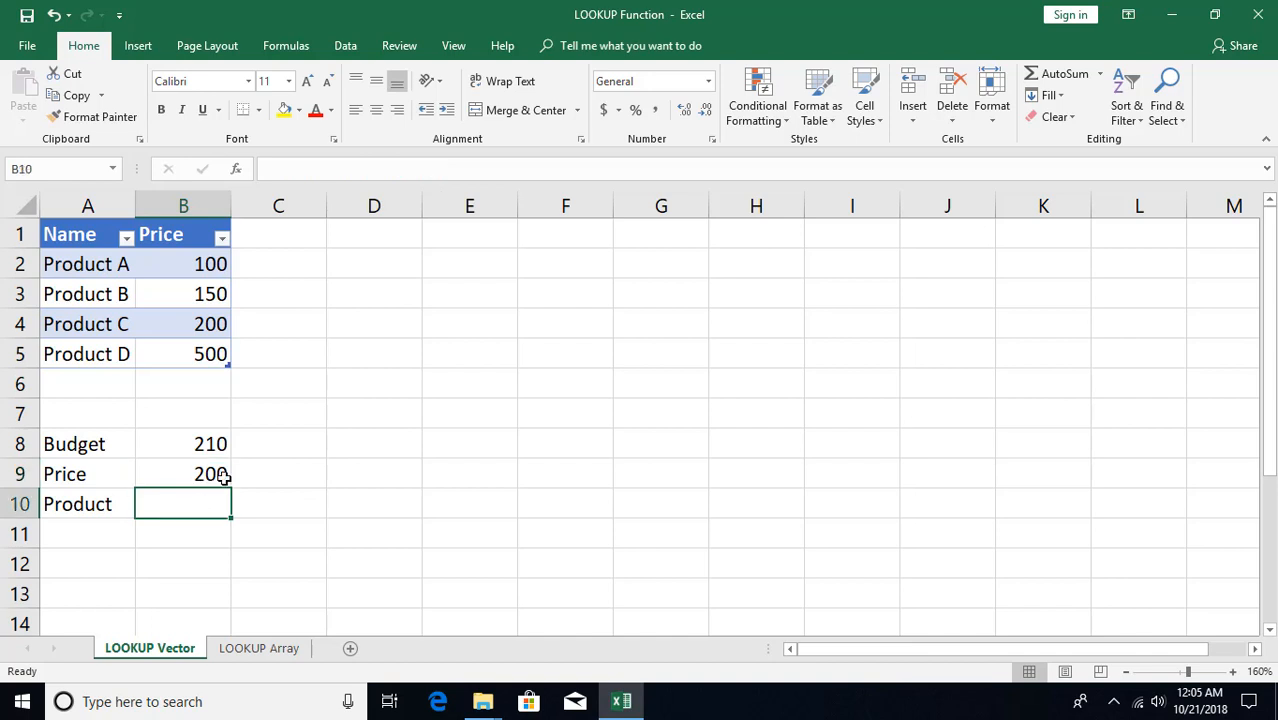
pyautogui.click(235, 170)
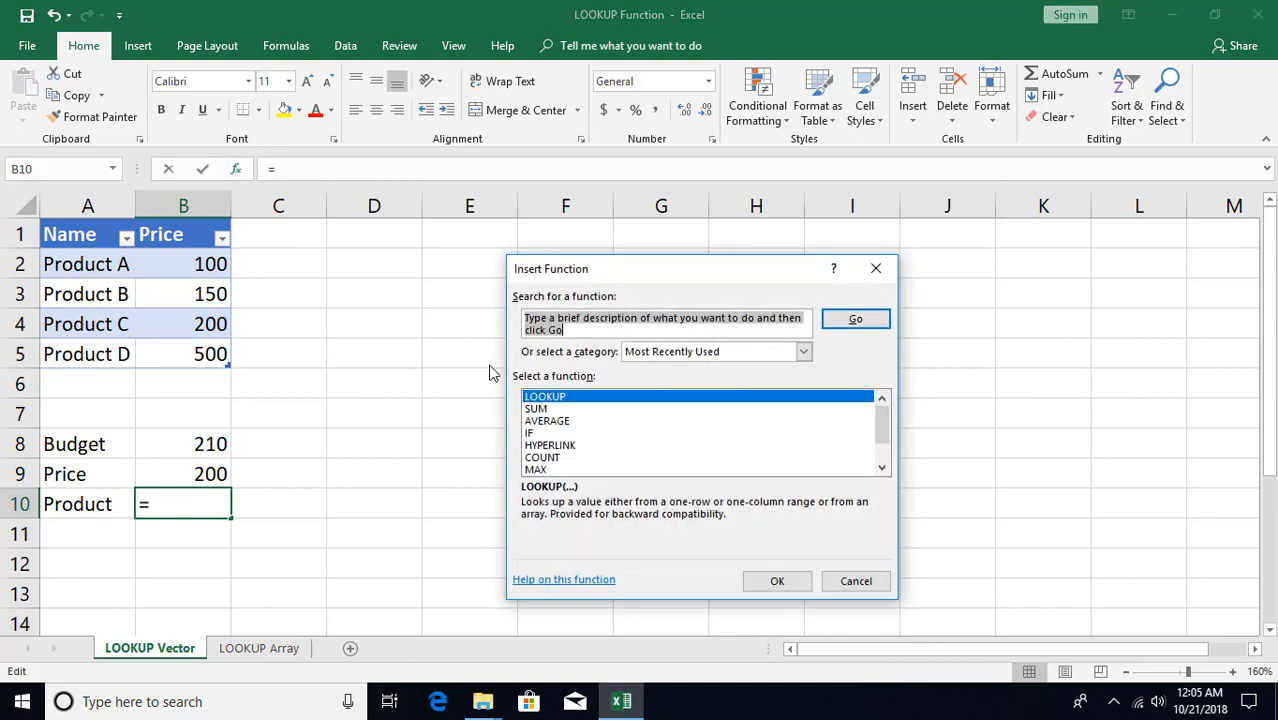
pyautogui.doubleClick(551, 399)
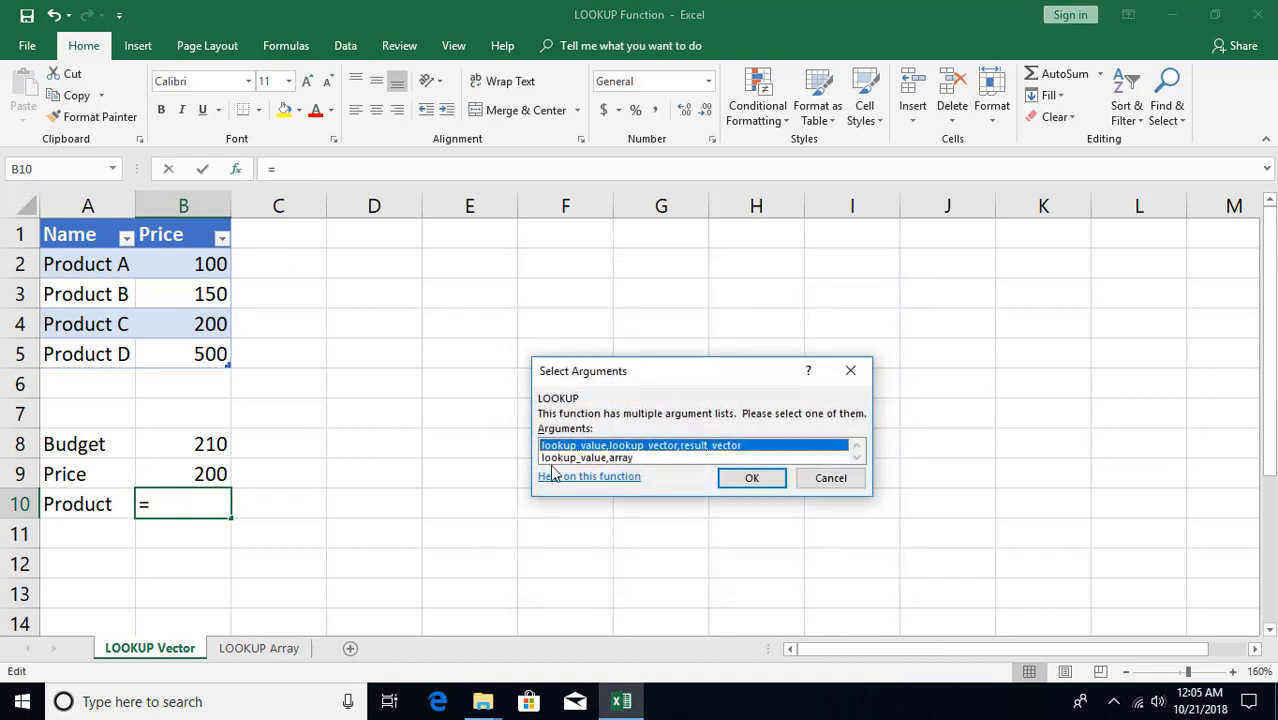
pyautogui.doubleClick(683, 447)
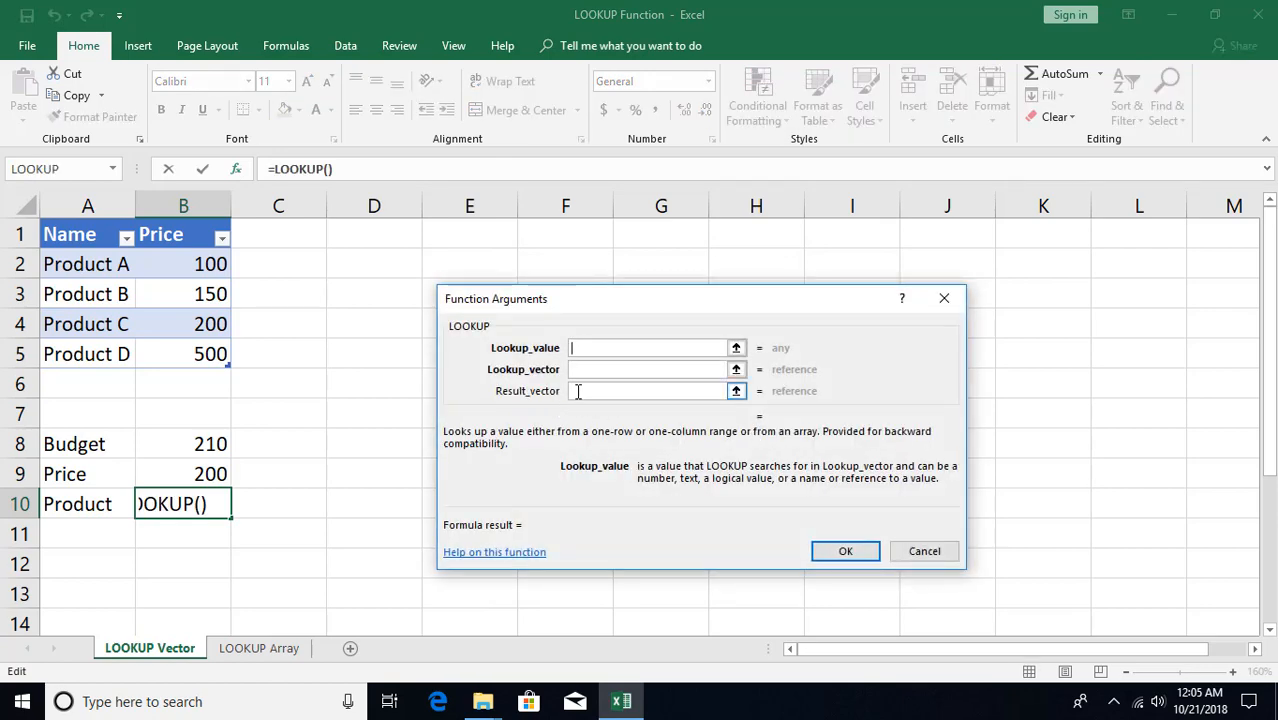
# Complete the product LOOKUP with B8 as lookup value, Products[Price] as lookup vector and Products[Name] as result vector
pyautogui.click(576, 391)
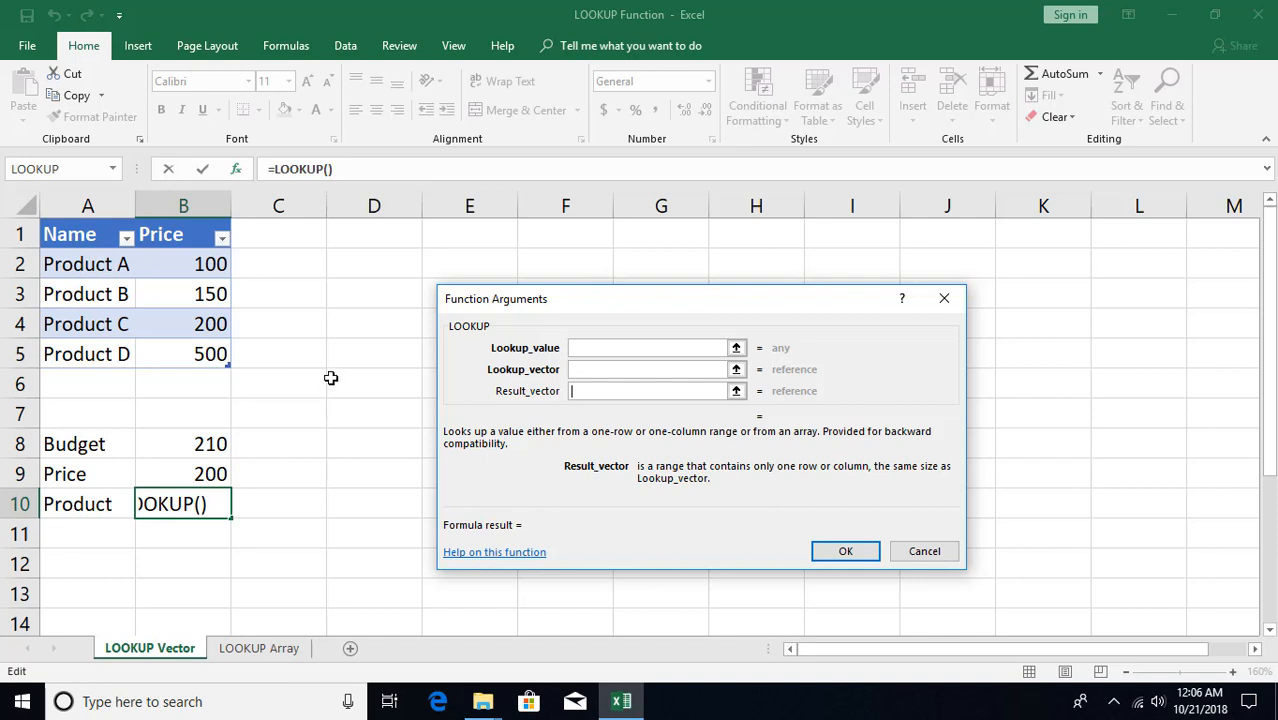
pyautogui.click(580, 350)
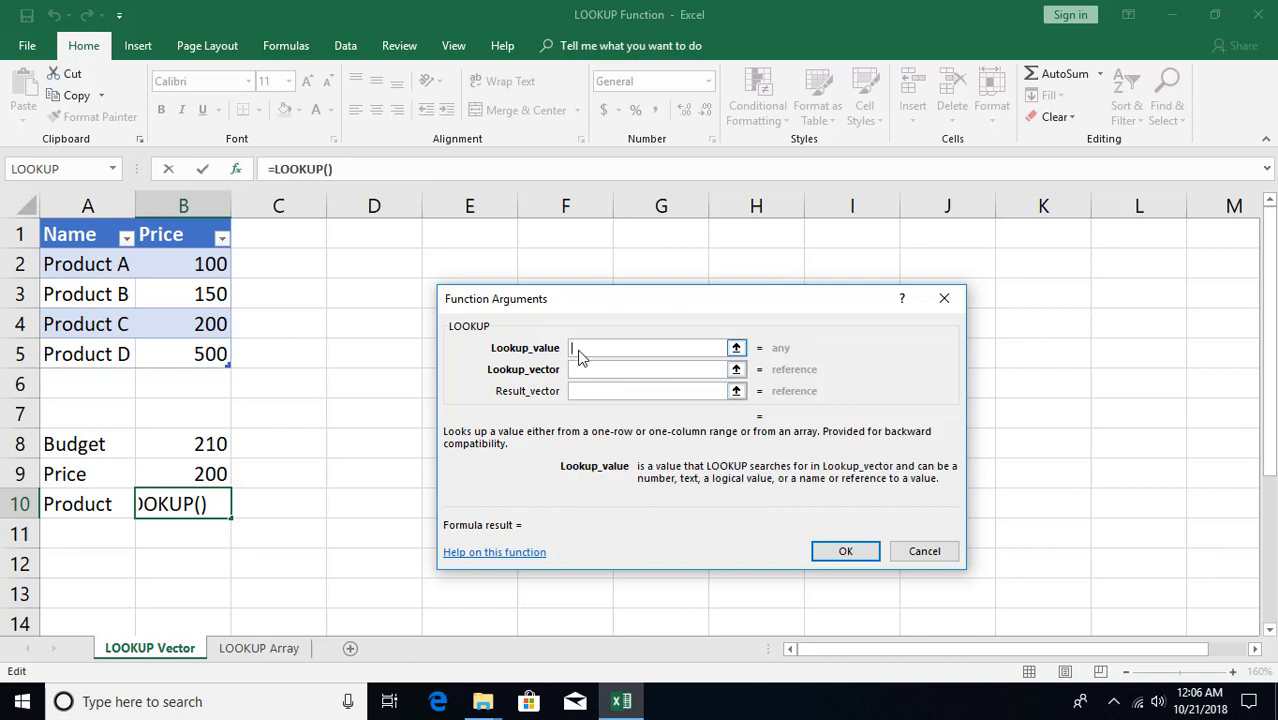
pyautogui.click(183, 444)
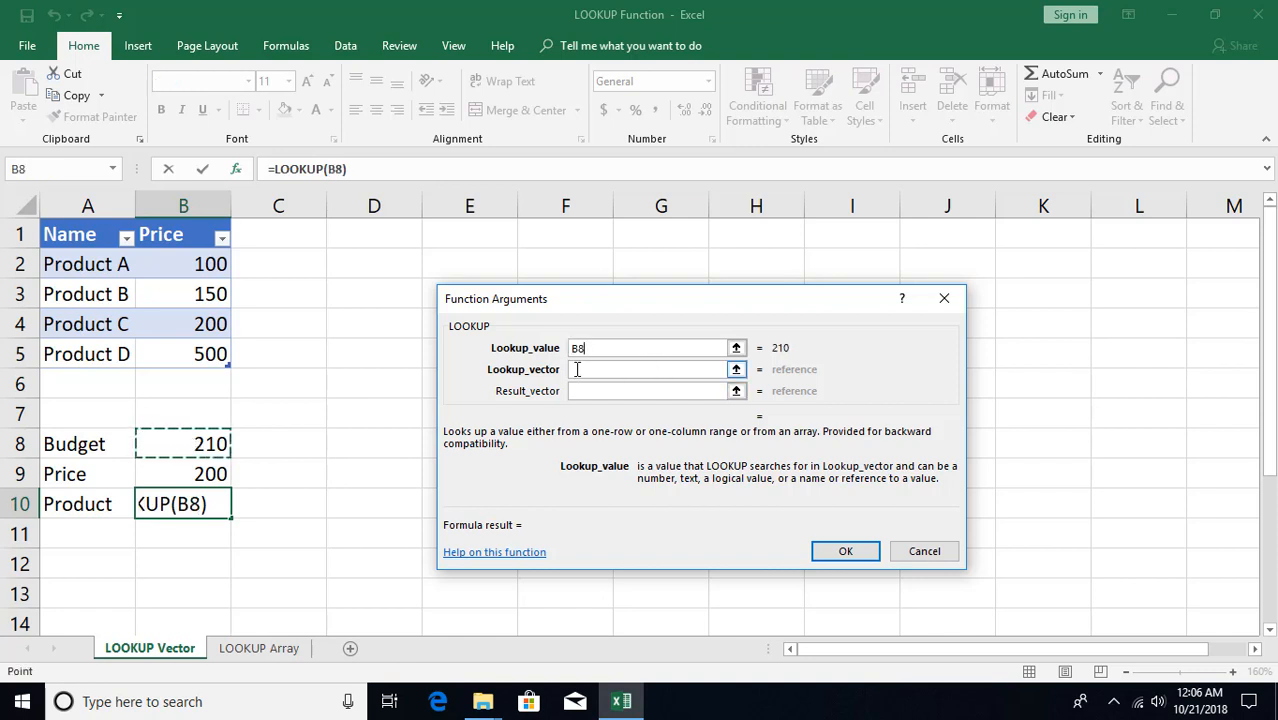
pyautogui.click(577, 369)
pyautogui.moveTo(188, 262); pyautogui.dragTo(190, 354)
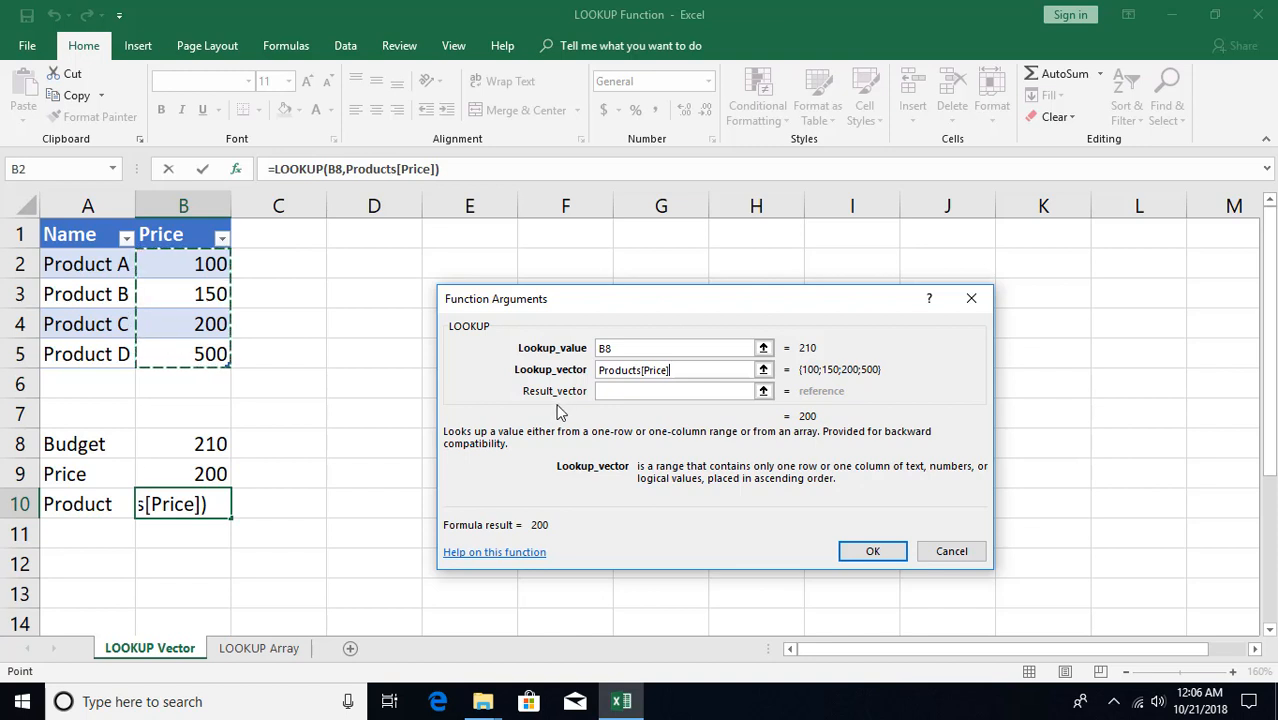
pyautogui.click(624, 390)
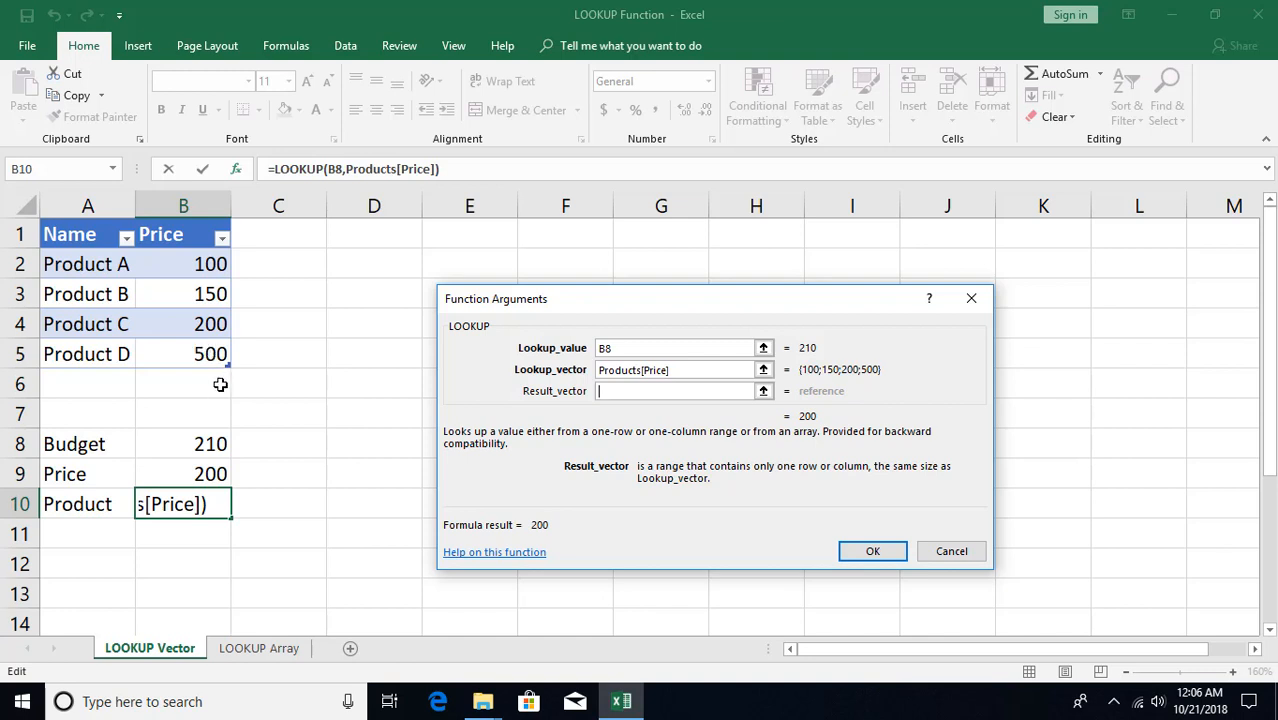
pyautogui.moveTo(89, 265); pyautogui.dragTo(78, 354)
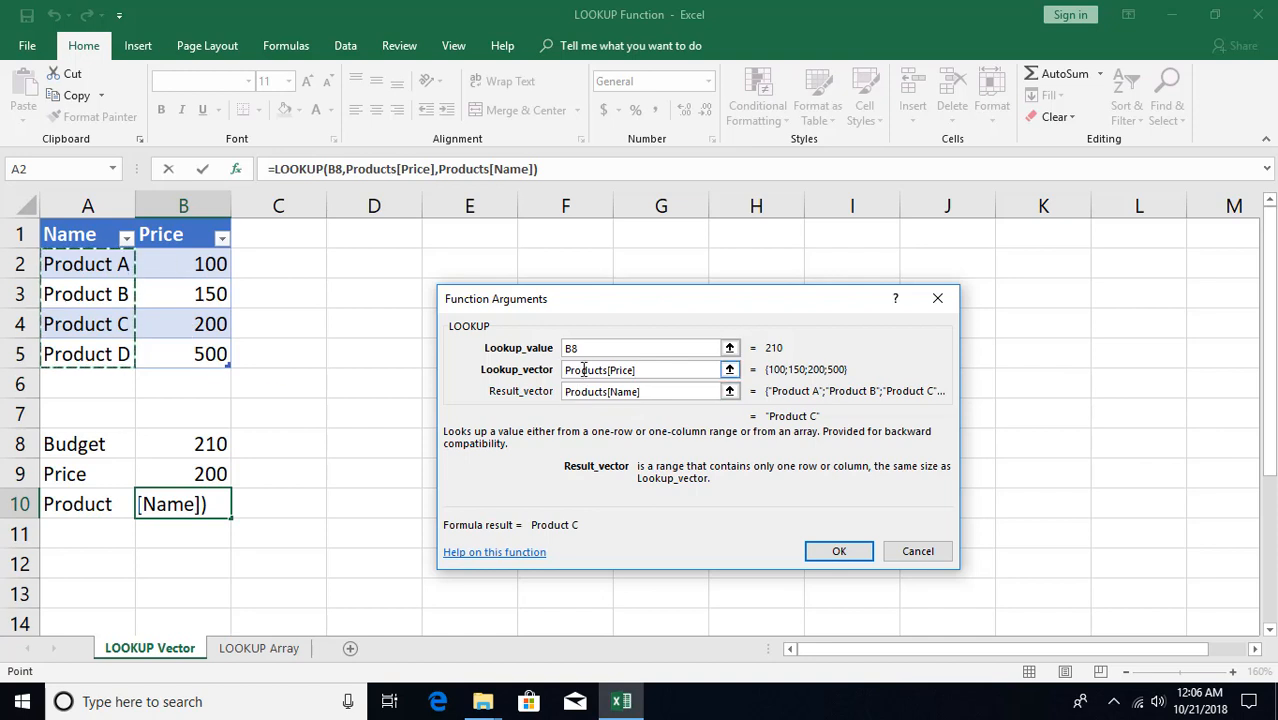
pyautogui.click(633, 370)
pyautogui.click(836, 554)
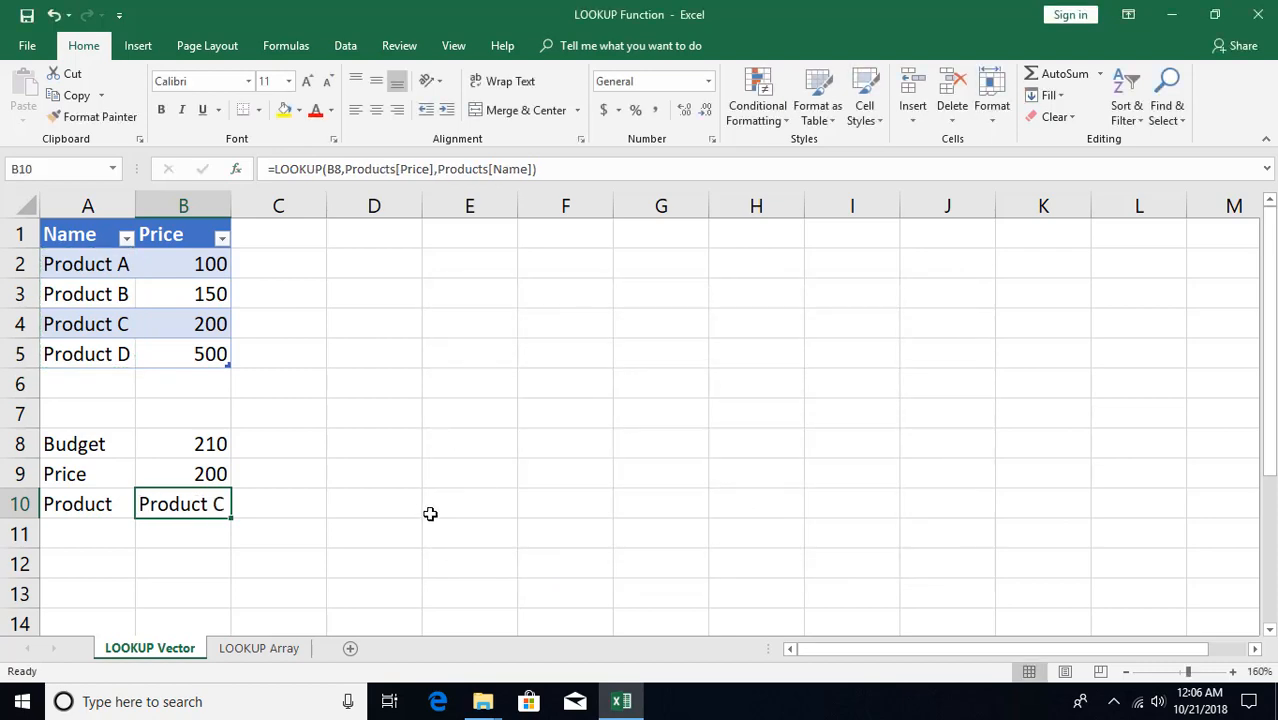
# Test the price and product lookups by setting the budget in B8 to 400 and then to 900
pyautogui.click(185, 444)
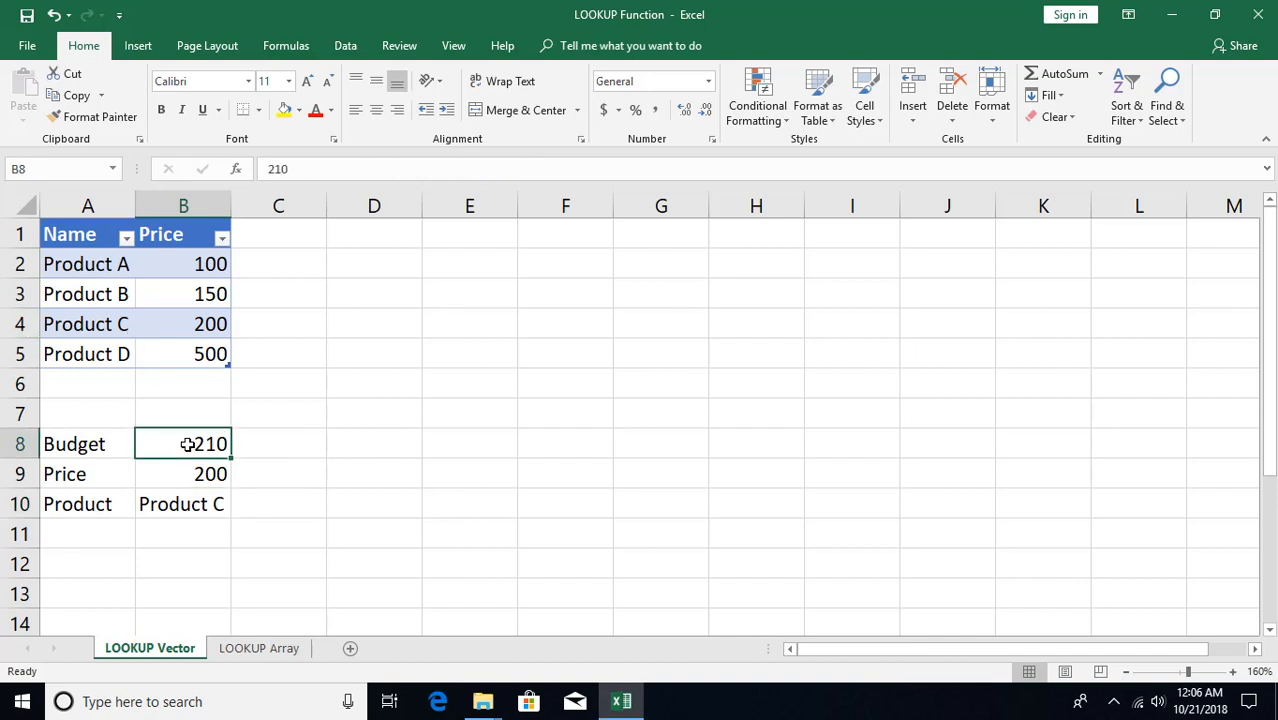
pyautogui.write('400')
pyautogui.press('Return')
pyautogui.click(188, 444)
pyautogui.write('900')
pyautogui.press('Return')
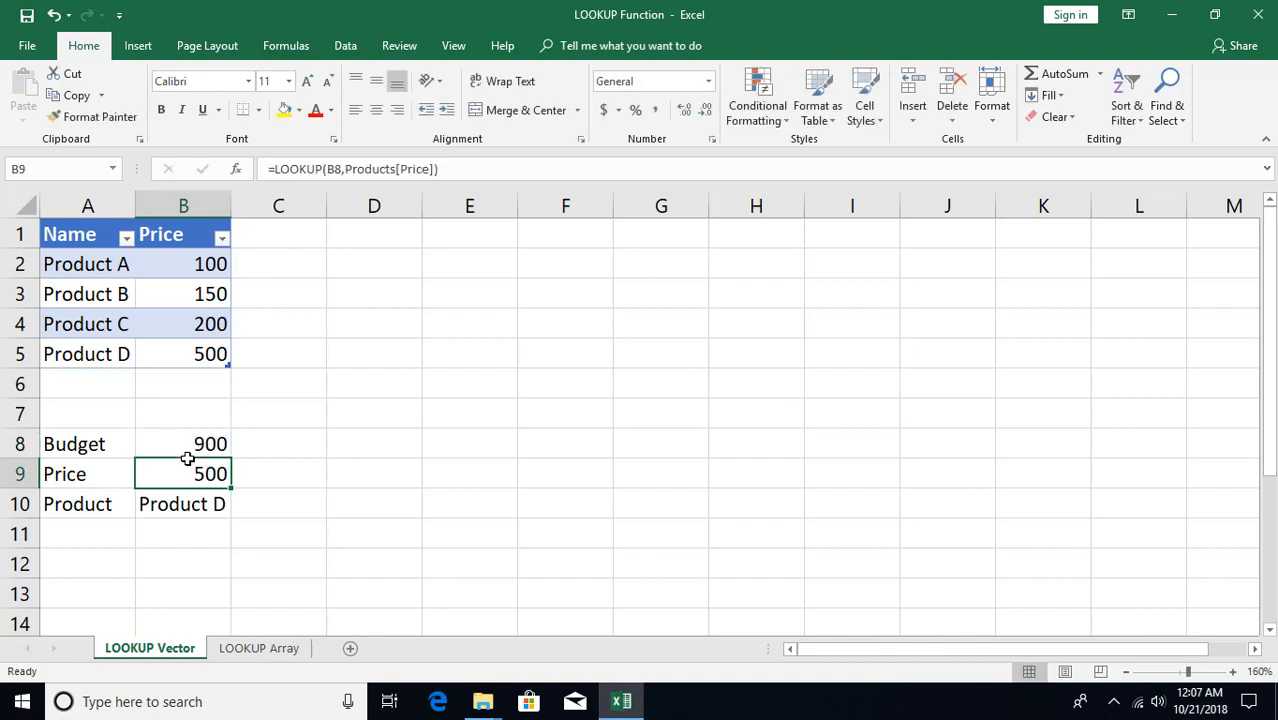
pyautogui.click(80, 356)
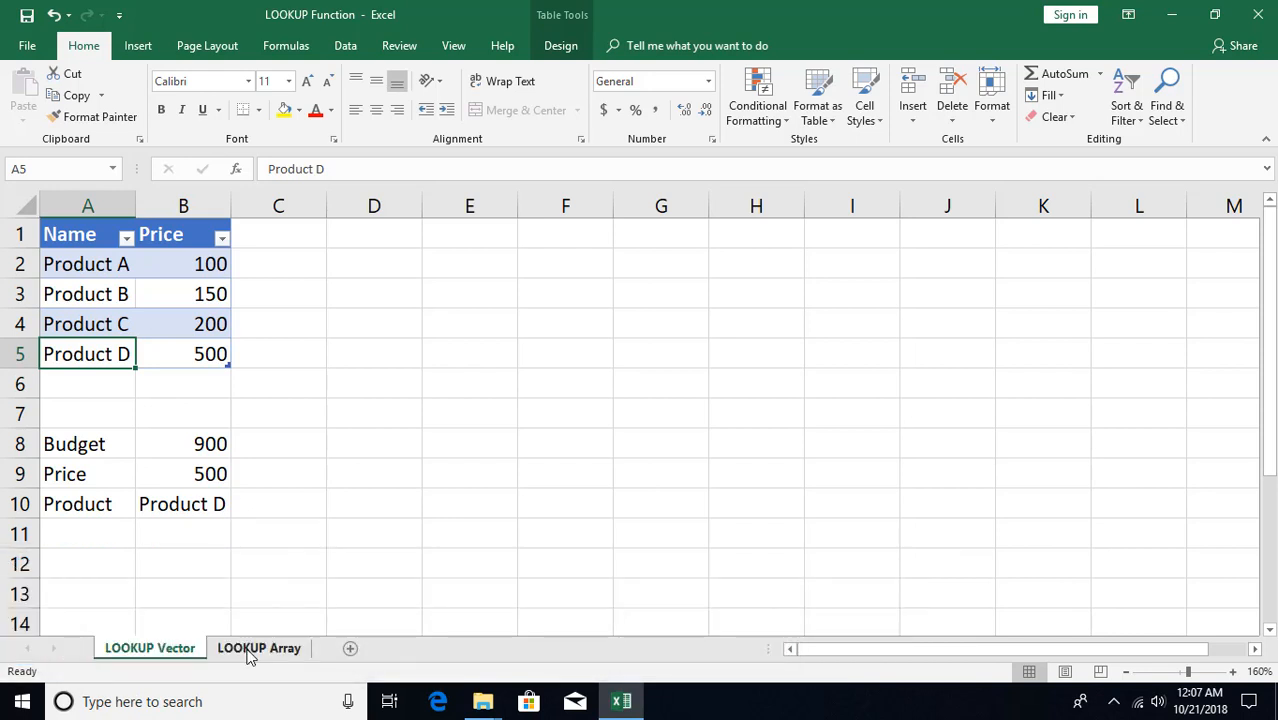
# On the LOOKUP Array sheet, enter 4 as the Employee Id in cell B13
pyautogui.click(255, 648)
pyautogui.click(240, 480)
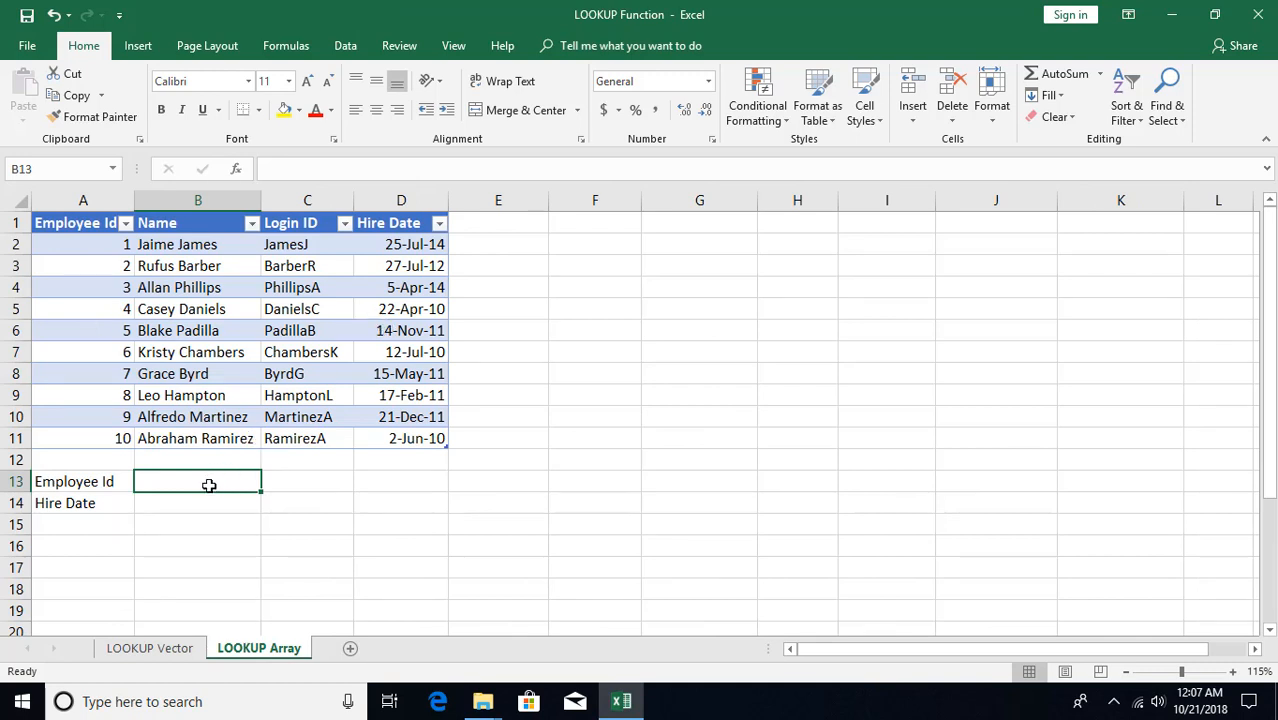
pyautogui.write('=')
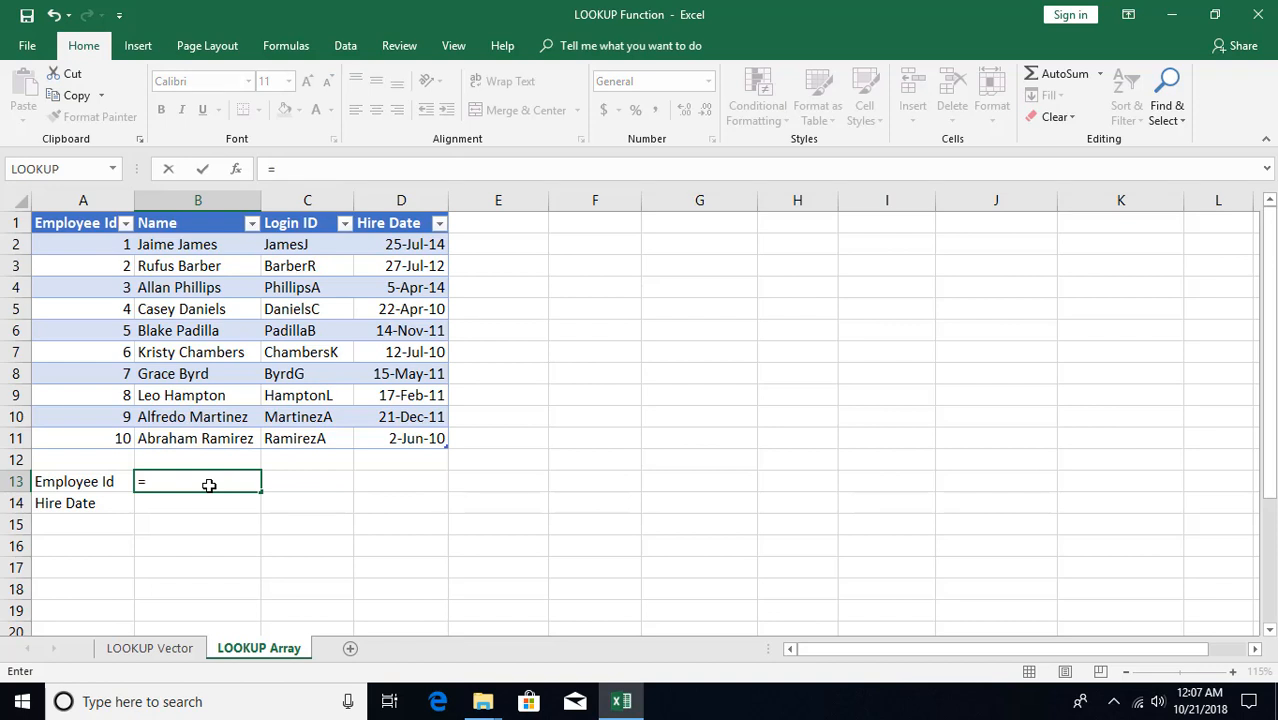
pyautogui.press('Escape')
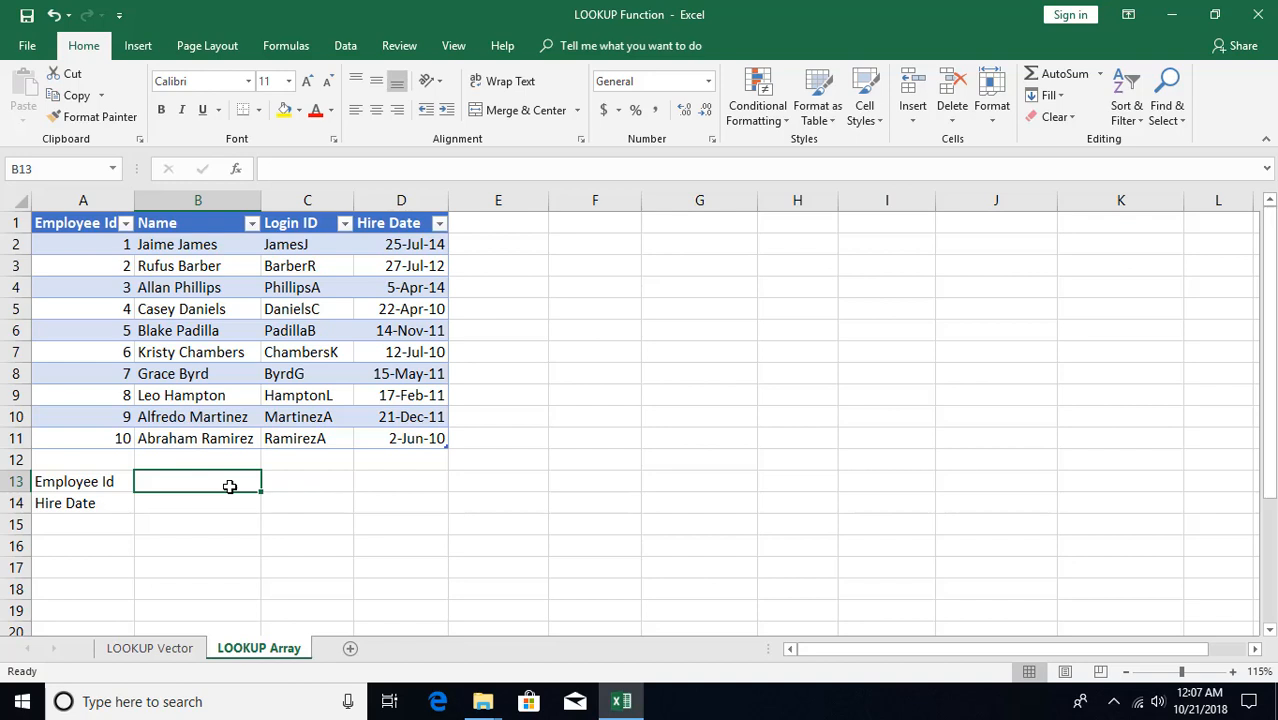
pyautogui.write('4')
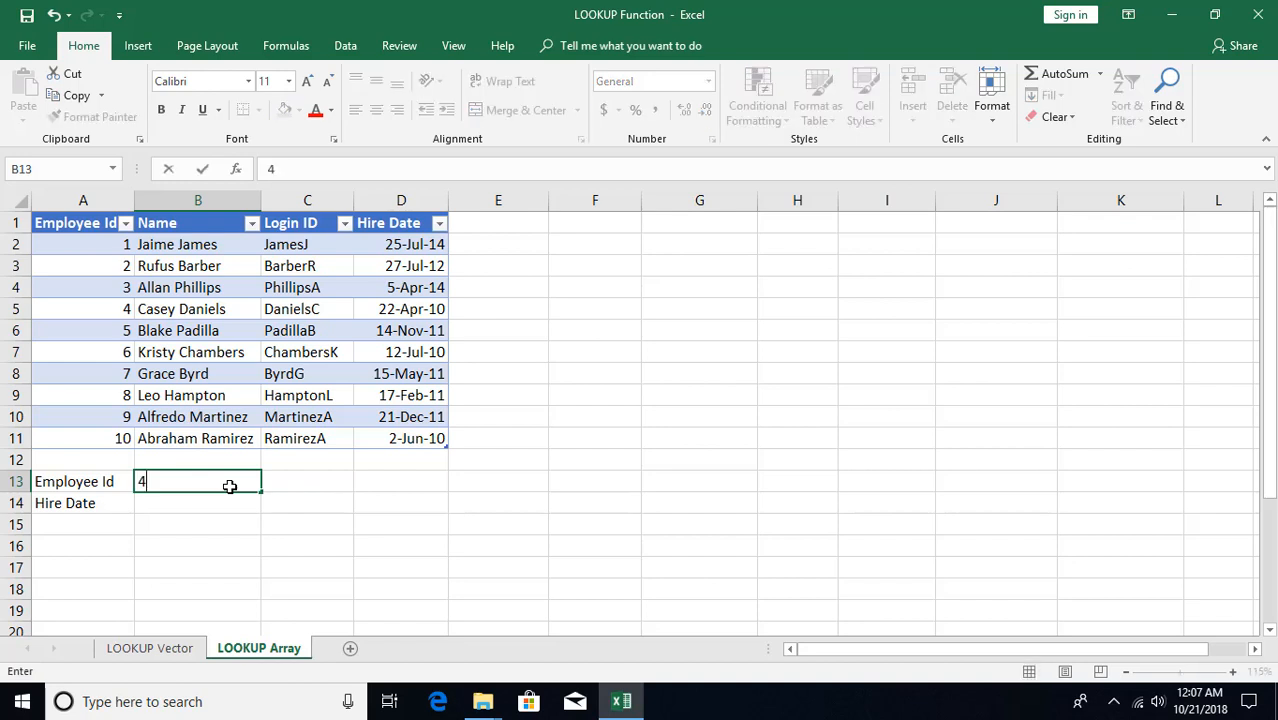
pyautogui.press('Return')
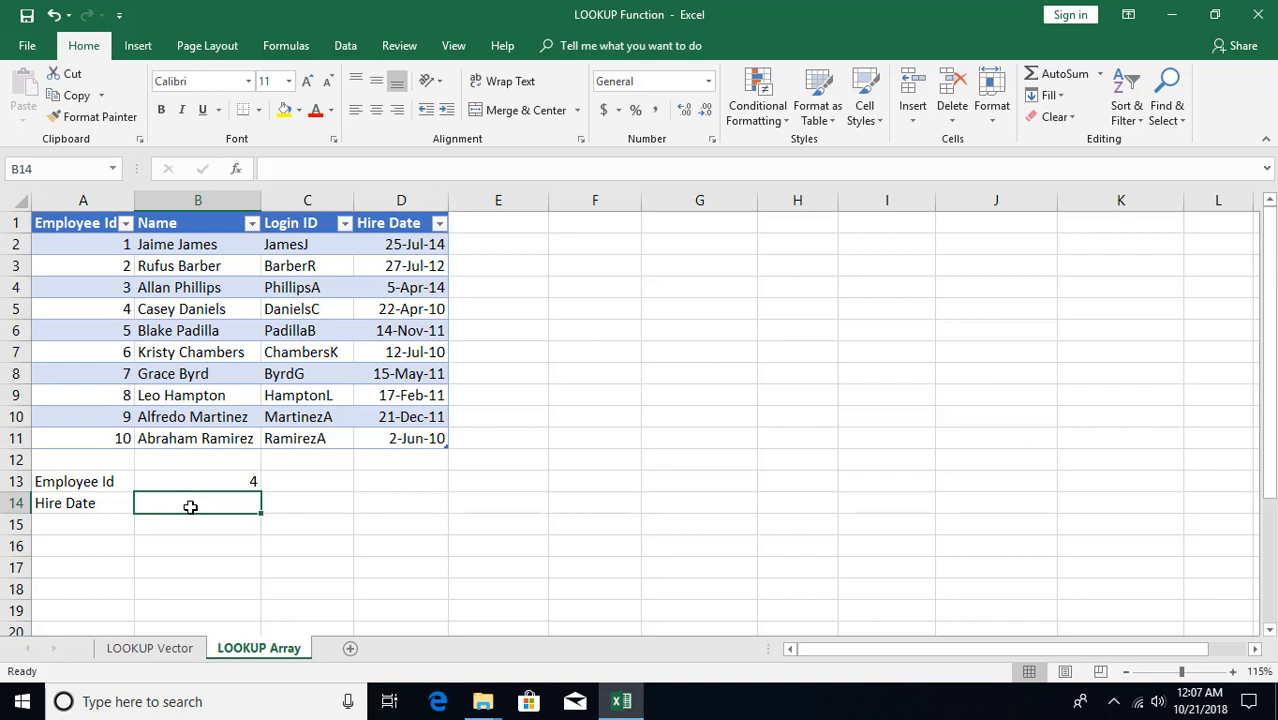
pyautogui.write('=look')
pyautogui.press('Tab')
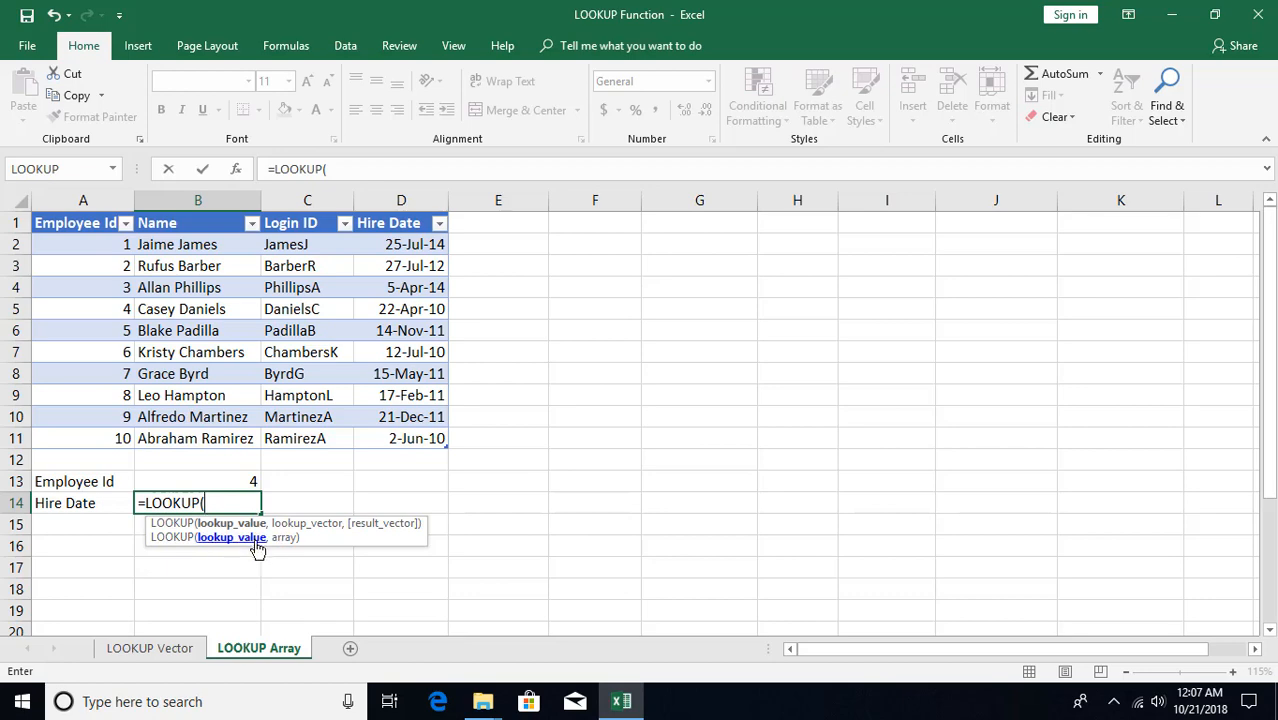
pyautogui.press('Escape')
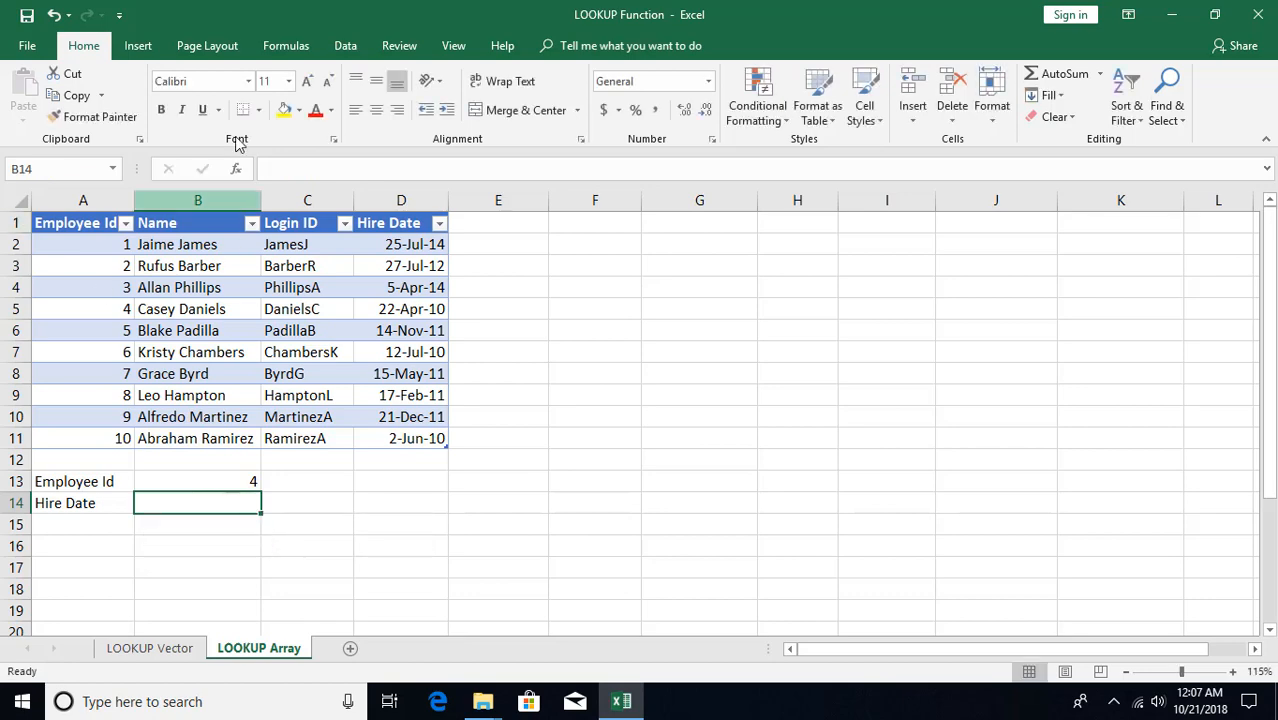
# Insert a LOOKUP function in the Hire Date cell B14 using the lookup_value, array argument list
pyautogui.click(236, 170)
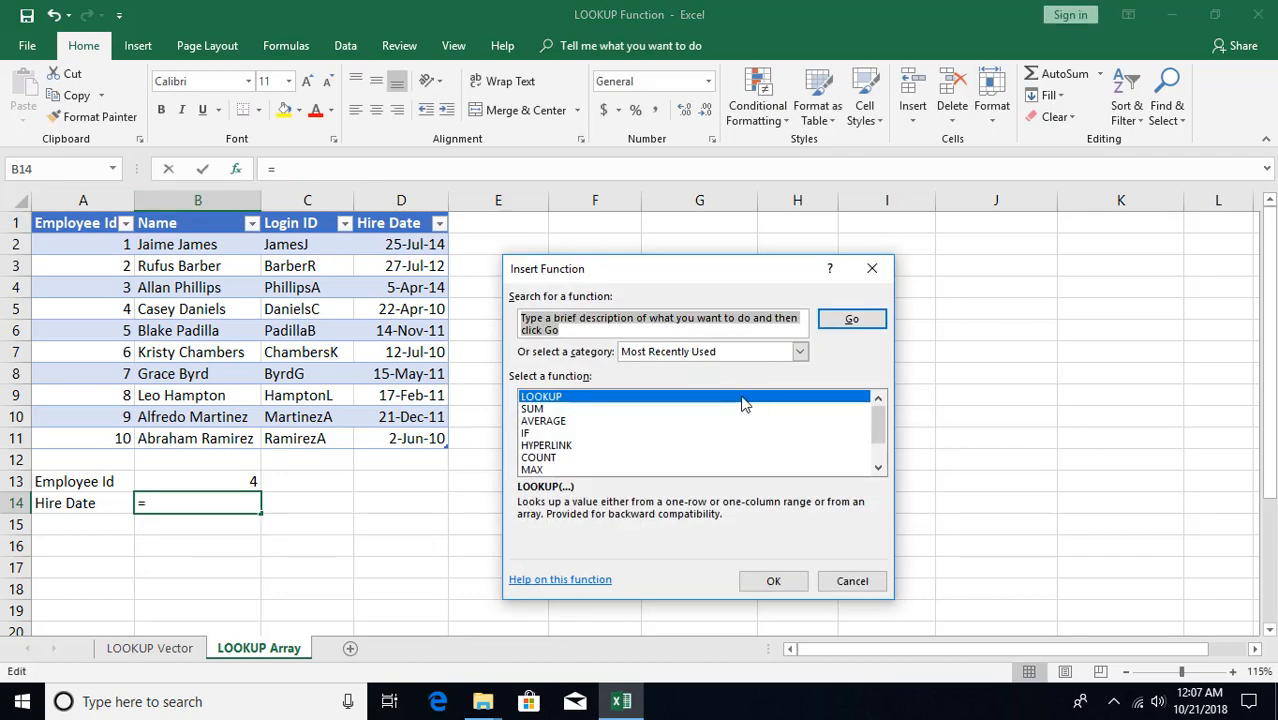
pyautogui.click(777, 582)
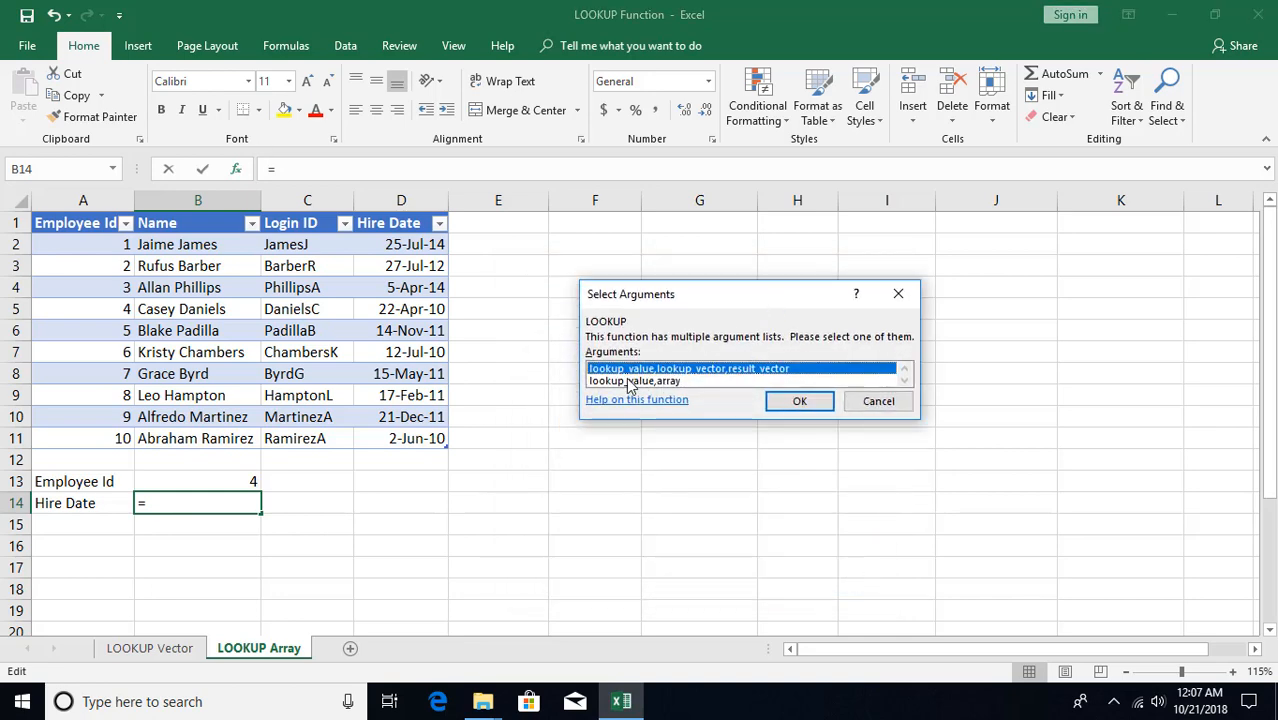
pyautogui.click(630, 381)
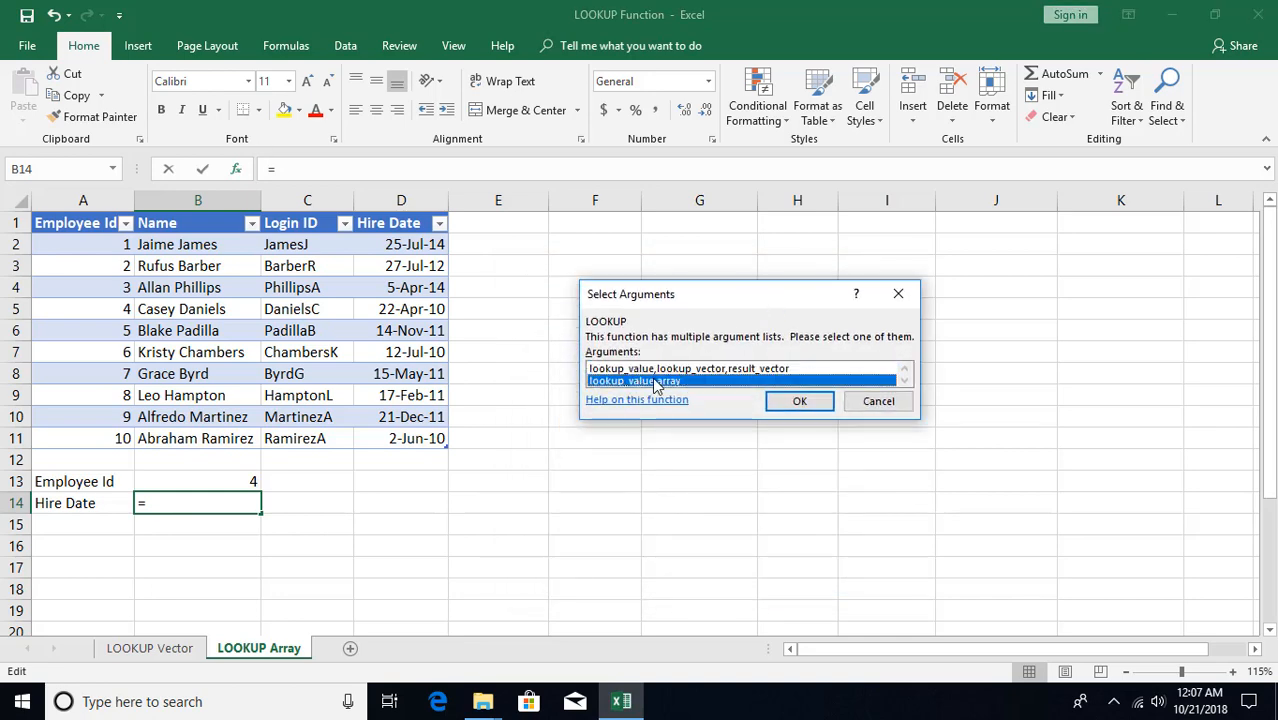
pyautogui.click(797, 402)
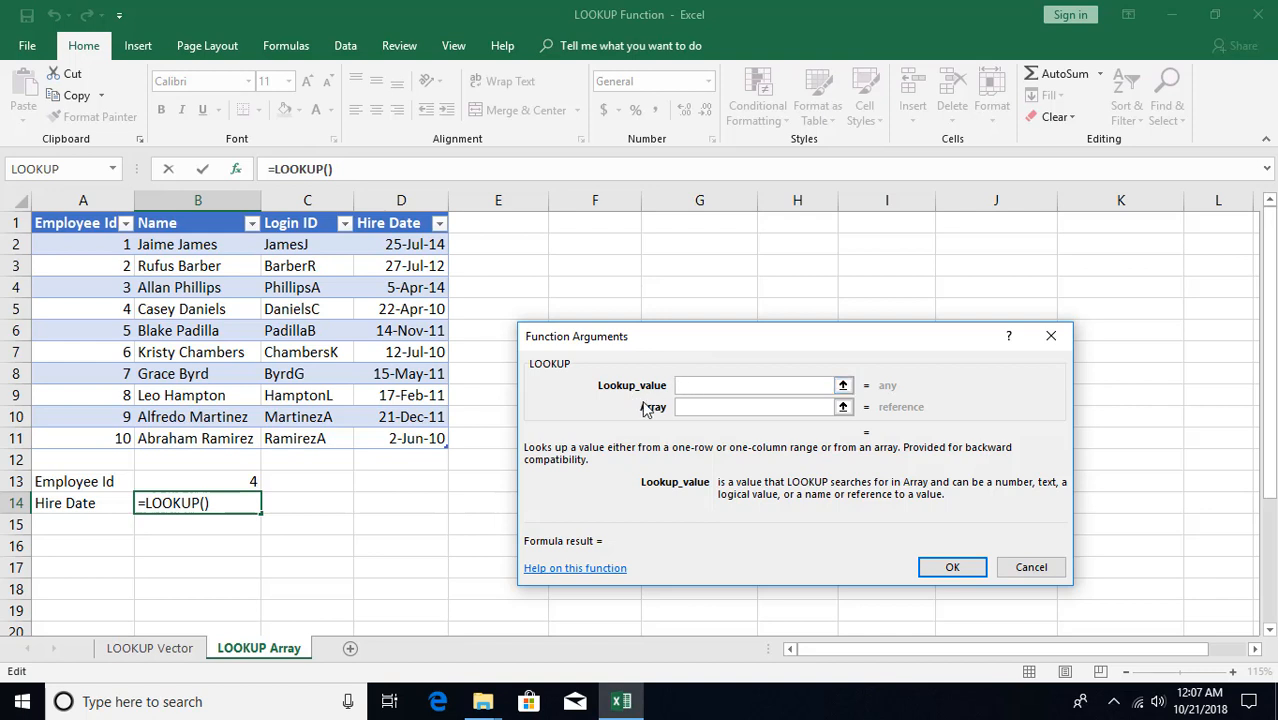
# Complete the hire date LOOKUP with B13 as lookup value and the Employees table as array, and format B14 as a date
pyautogui.click(228, 486)
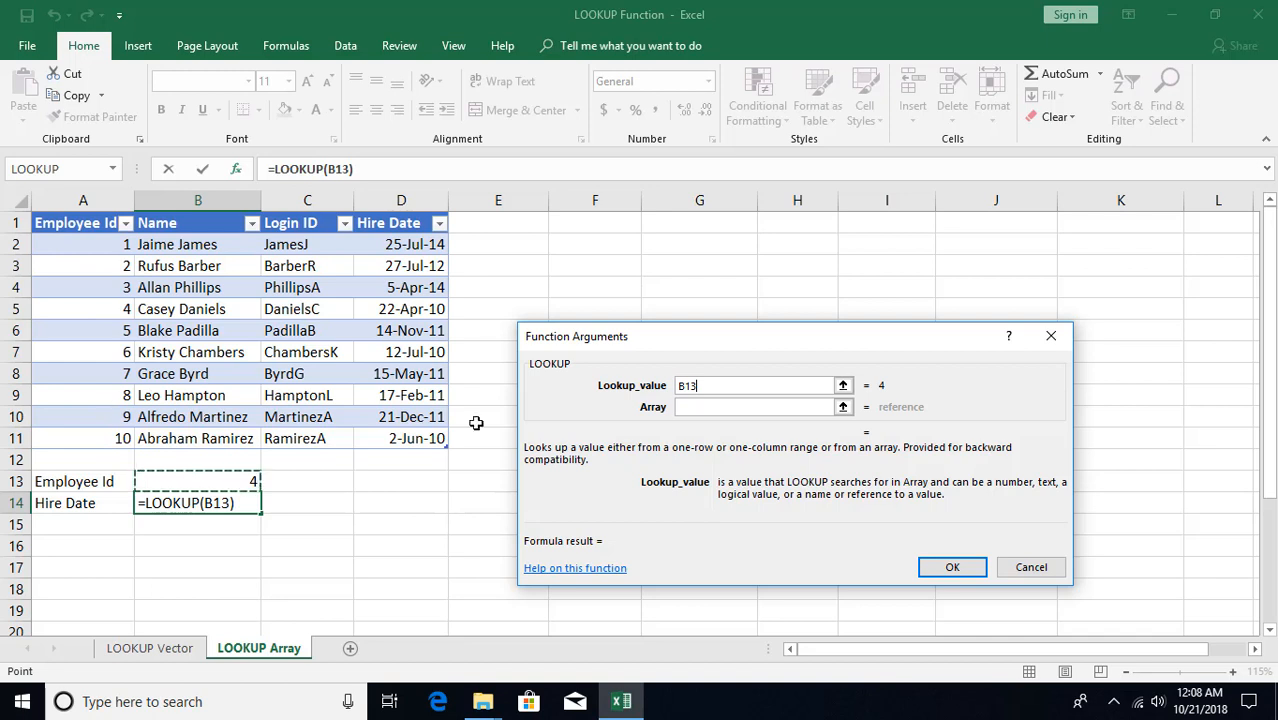
pyautogui.click(697, 412)
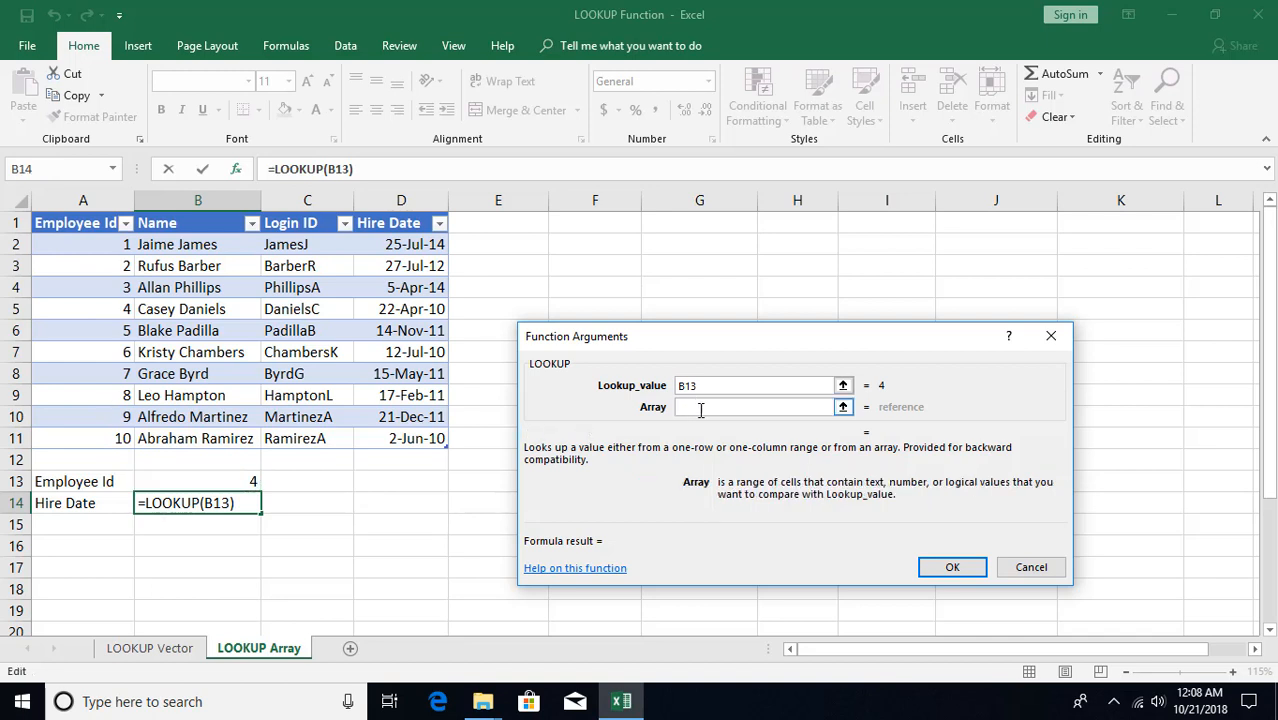
pyautogui.moveTo(85, 244); pyautogui.dragTo(407, 440)
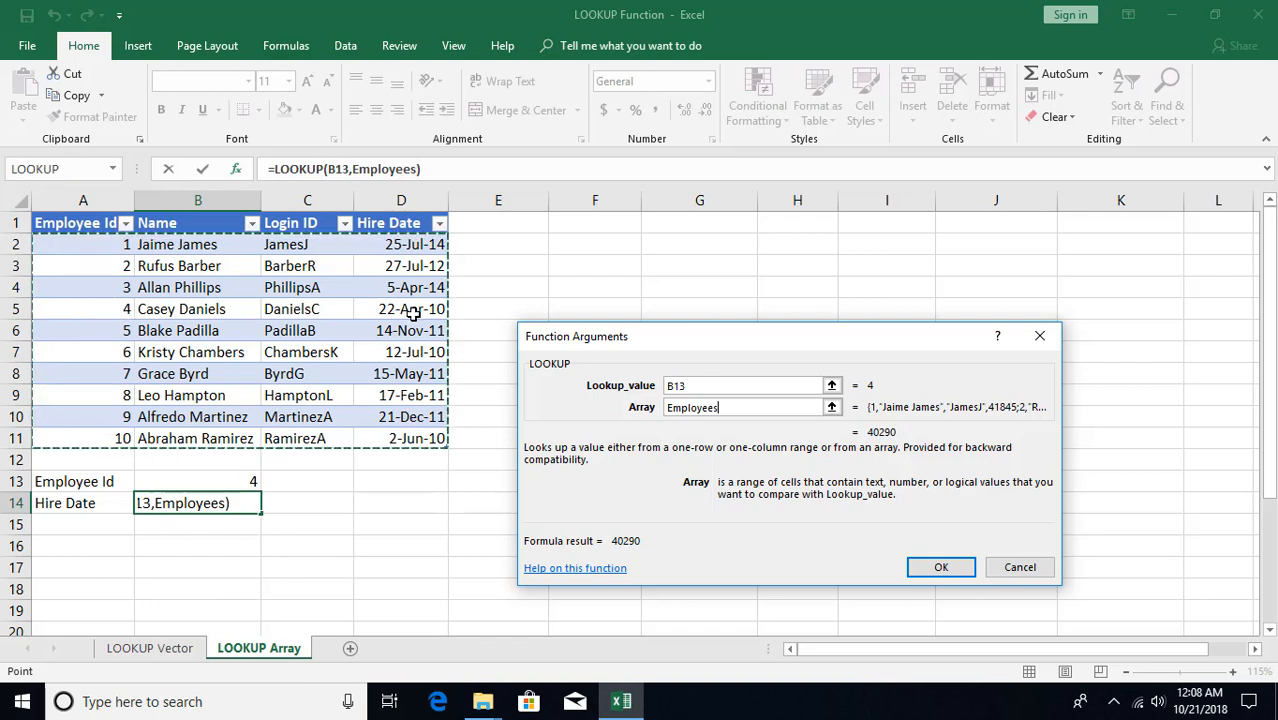
pyautogui.click(922, 568)
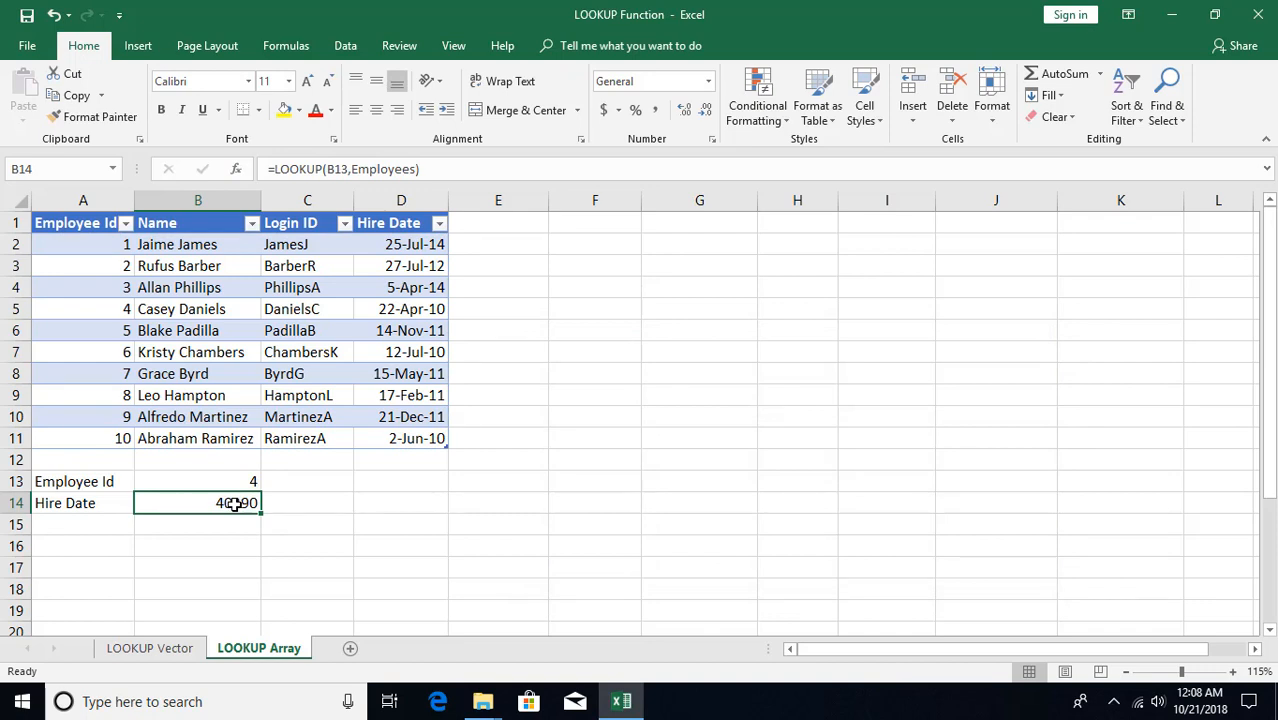
pyautogui.hotkey('ctrl', 'shift', '3')
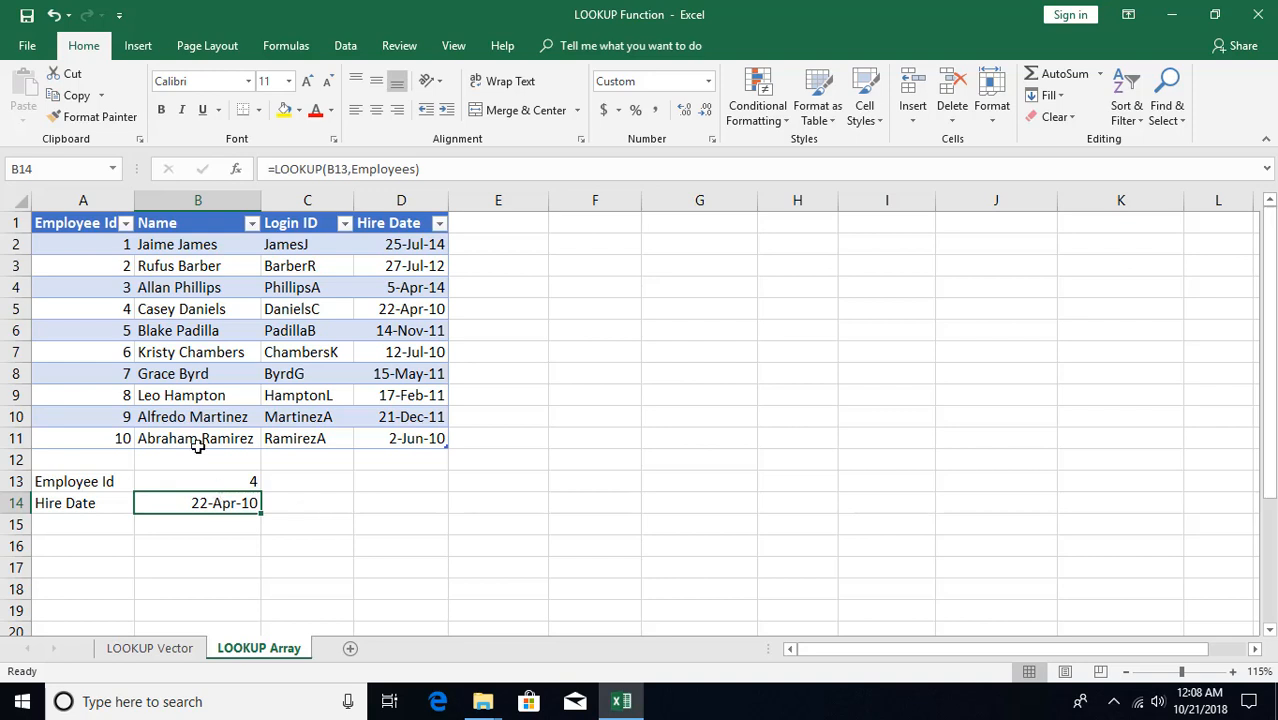
# Check the hire date in B14 against the table row of Employee Id 4
pyautogui.click(97, 313)
pyautogui.click(393, 313)
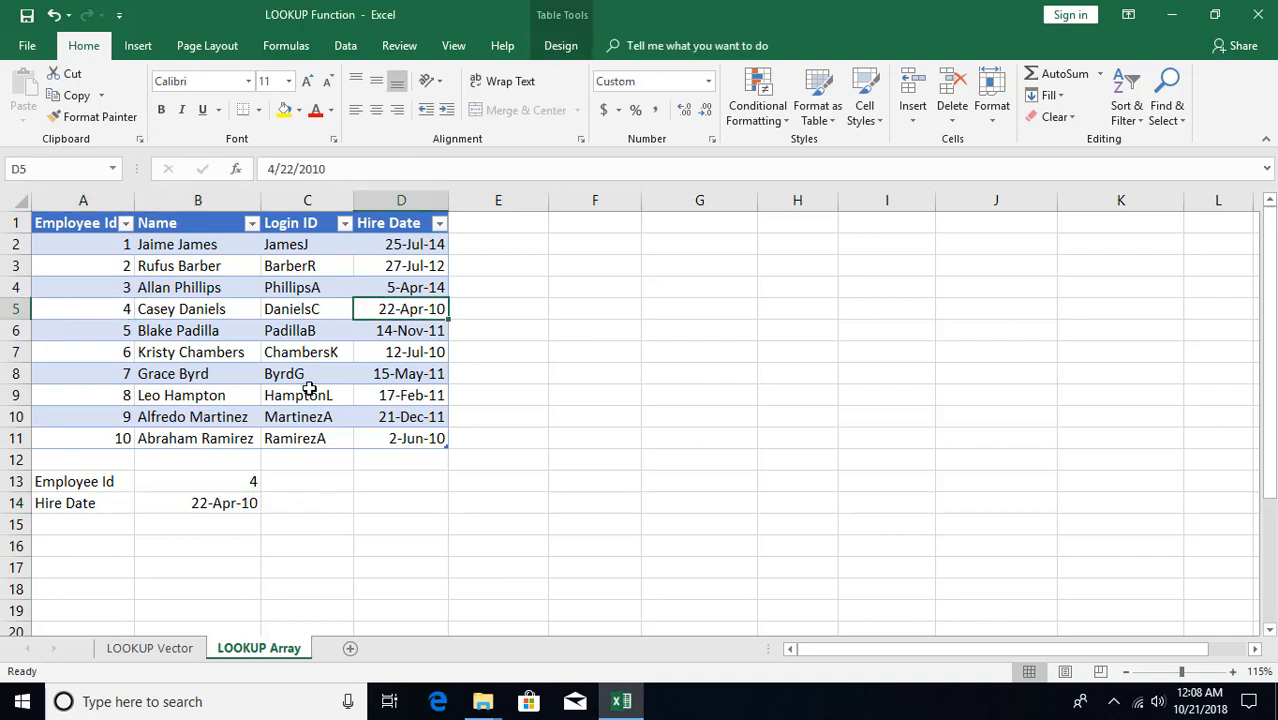
pyautogui.click(226, 505)
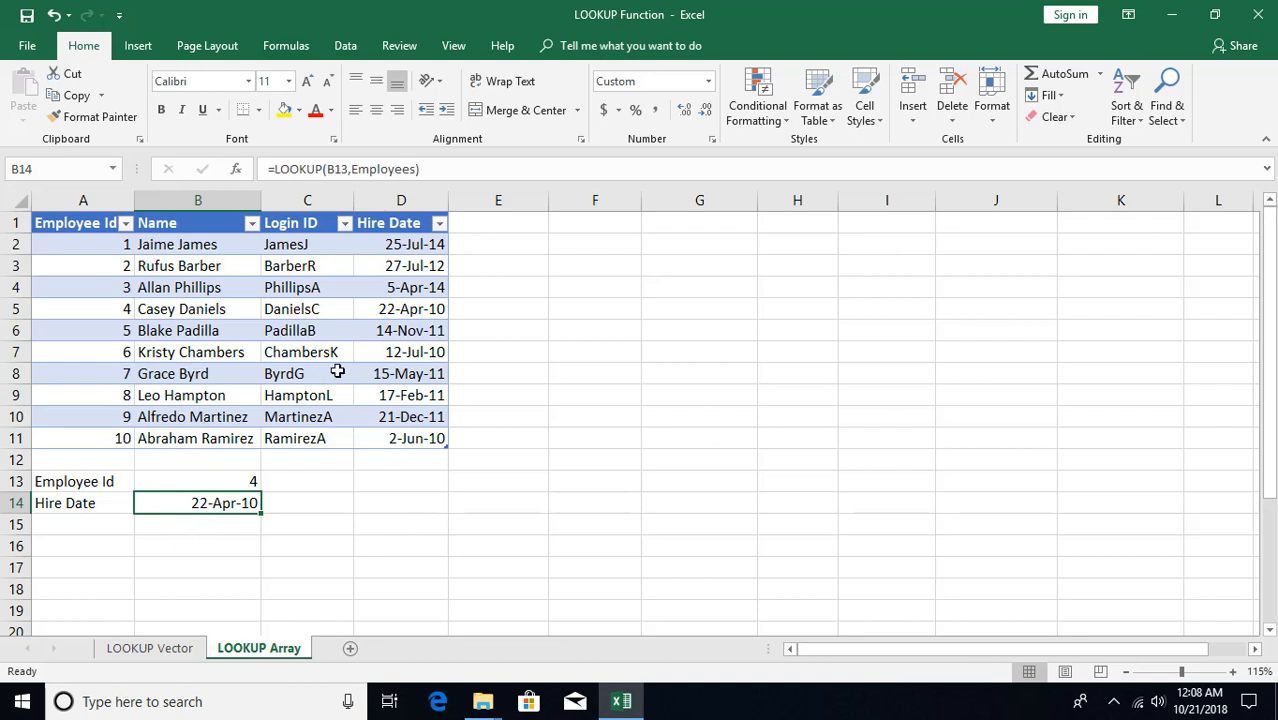
# Add the label Name in cell A15 below Hire Date
pyautogui.click(79, 527)
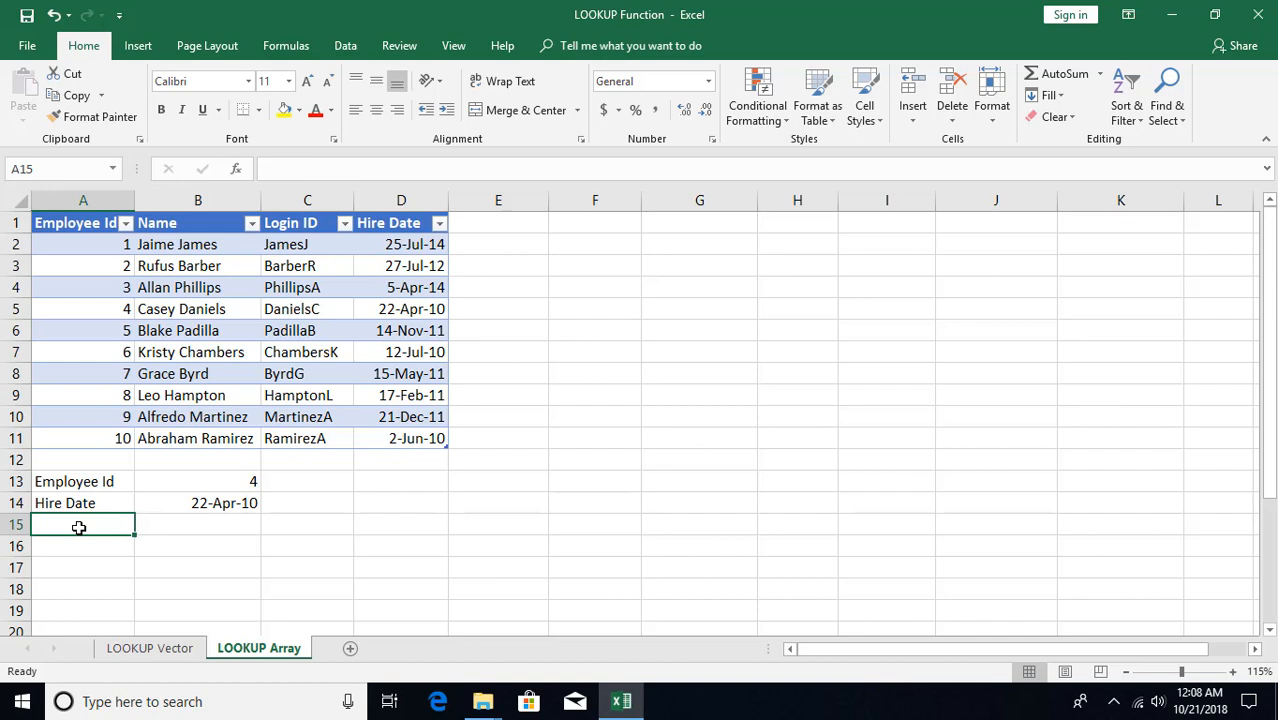
pyautogui.write('Name')
pyautogui.press('Return')
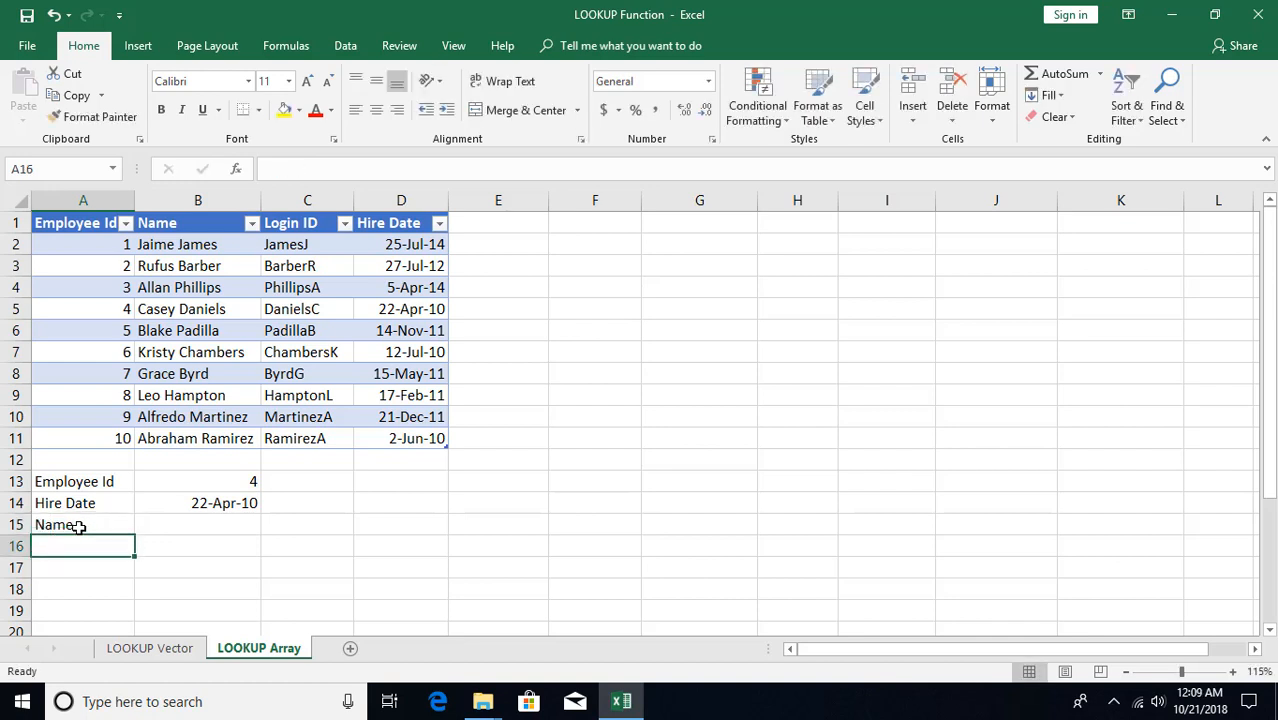
# Enter a LOOKUP formula in B15 with B13 as lookup value and Employees[[Employee Id]:[Name]] as array
pyautogui.press('Right')
pyautogui.press('Up')
pyautogui.write('=')
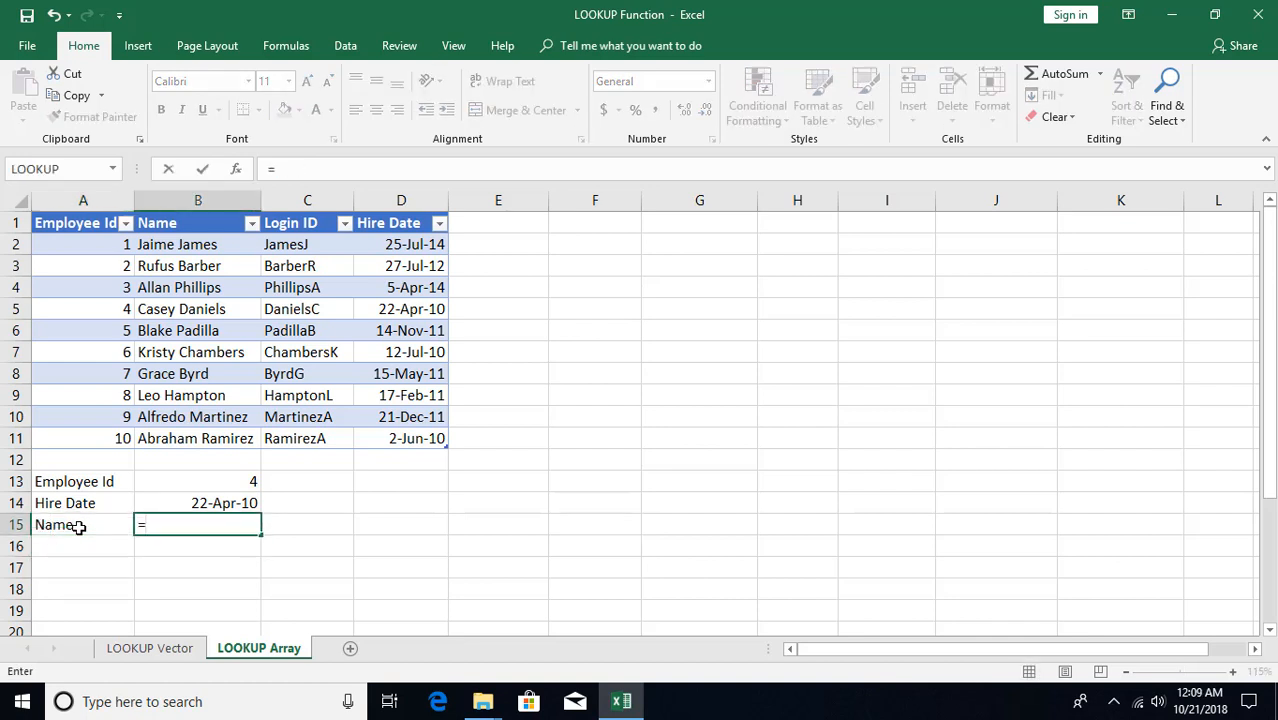
pyautogui.write('lo')
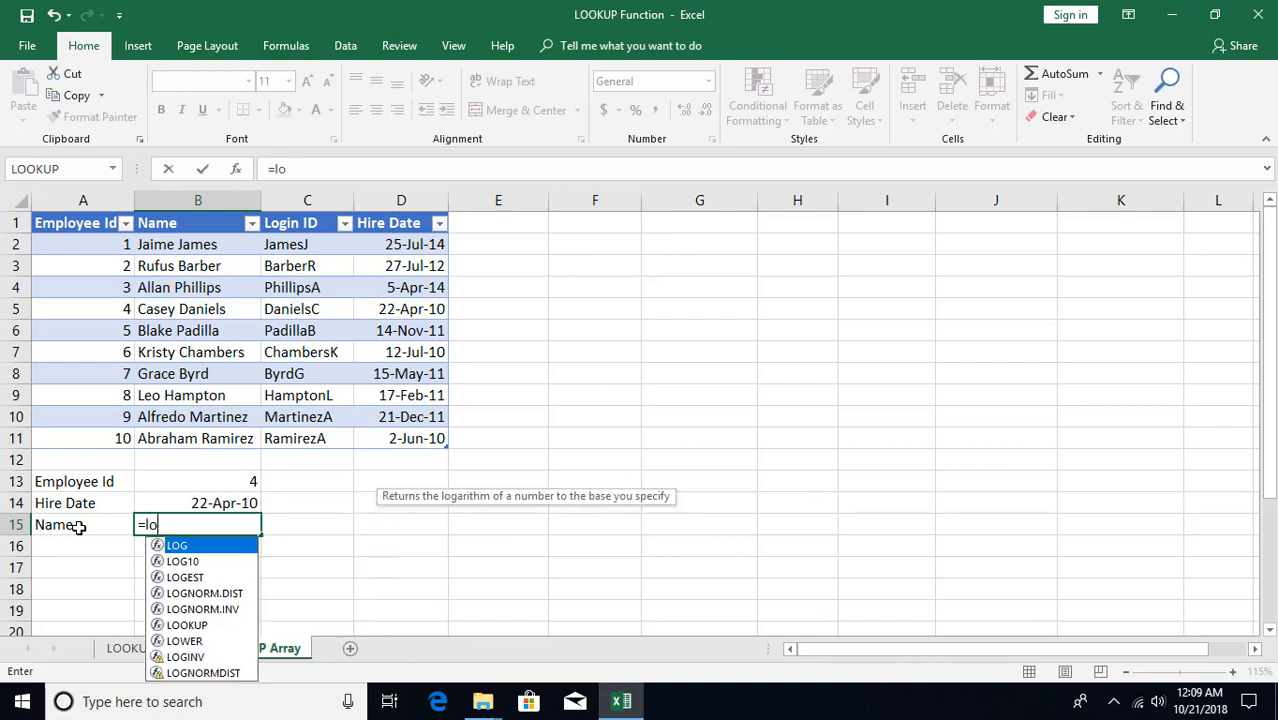
pyautogui.write('ok')
pyautogui.press('Tab')
pyautogui.press('Up')
pyautogui.press('Up')
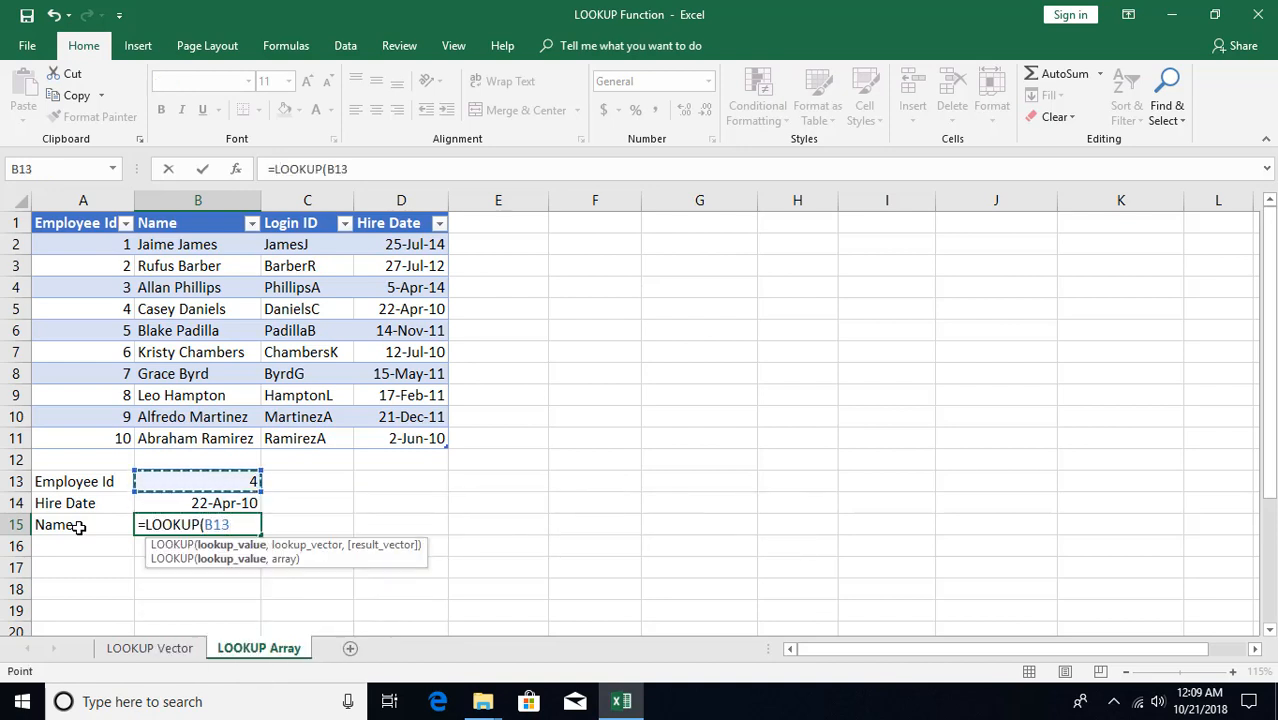
pyautogui.write(',')
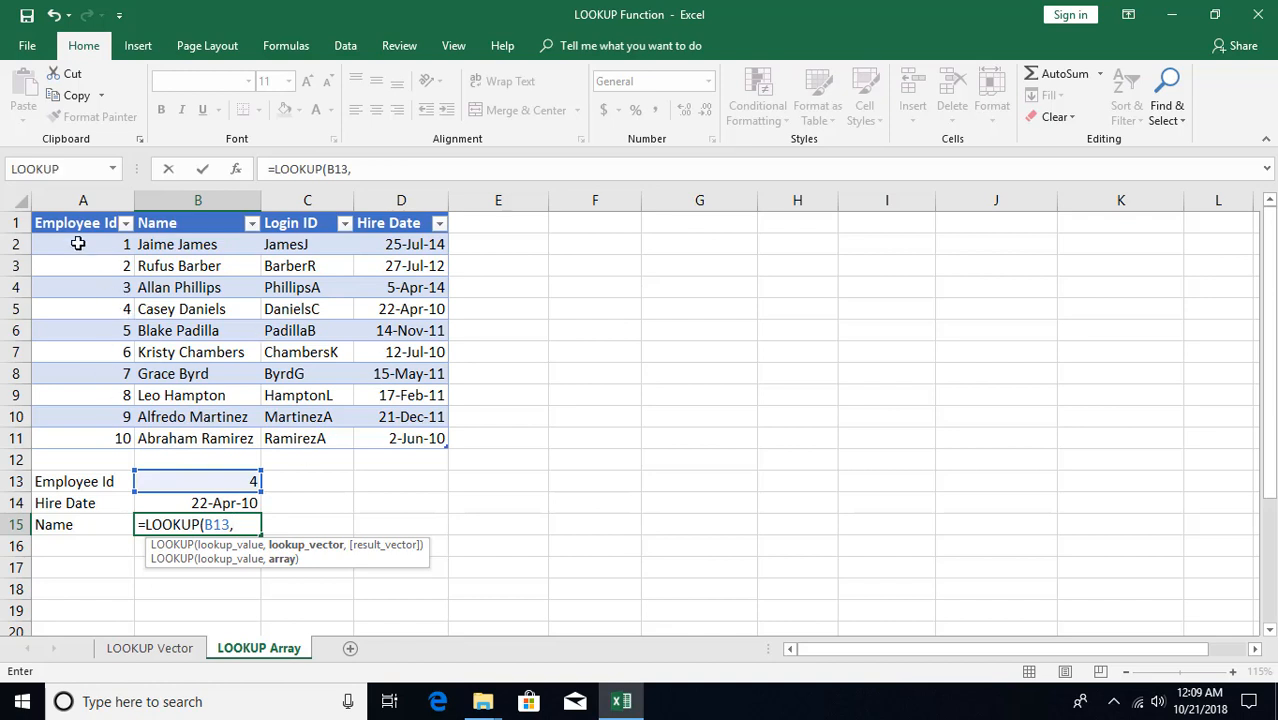
pyautogui.moveTo(80, 245); pyautogui.dragTo(177, 443)
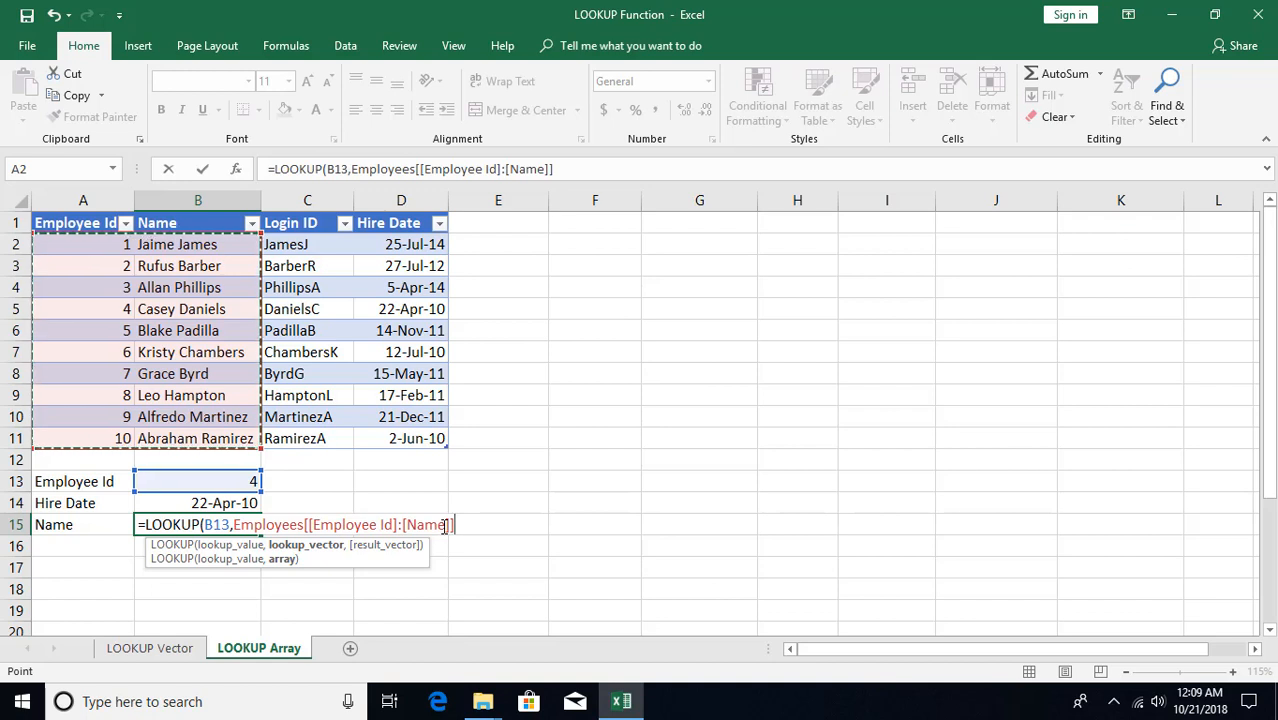
pyautogui.press('Return')
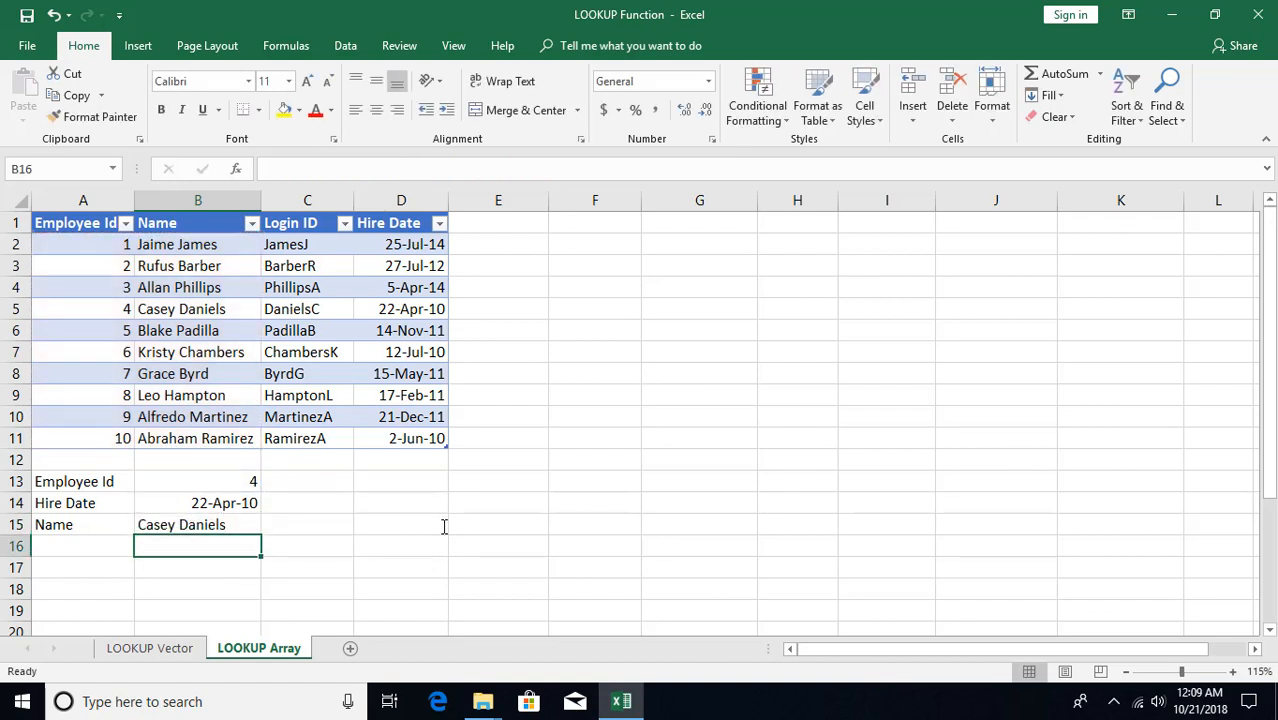
# Label A16 as Login Id and enter a LOOKUP formula in B16 with B13 and the array Employees[[Employee Id]:[Login ID]]
pyautogui.click(78, 544)
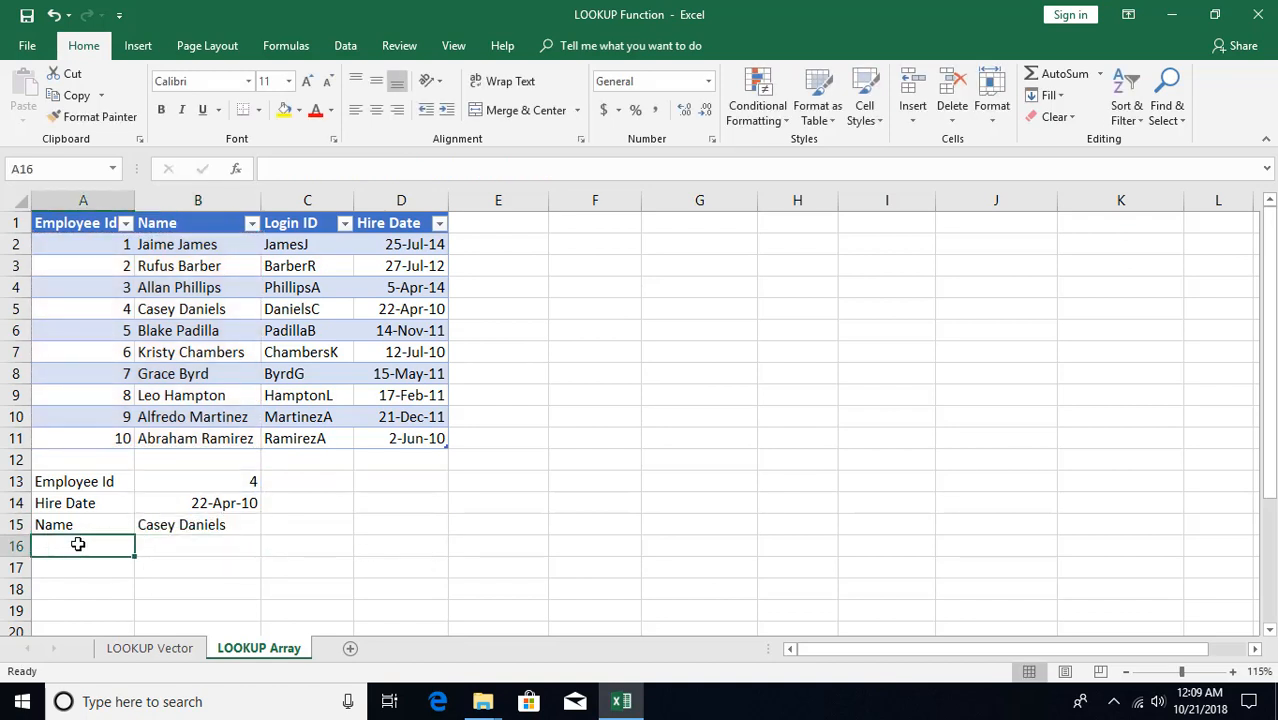
pyautogui.write('Login Id')
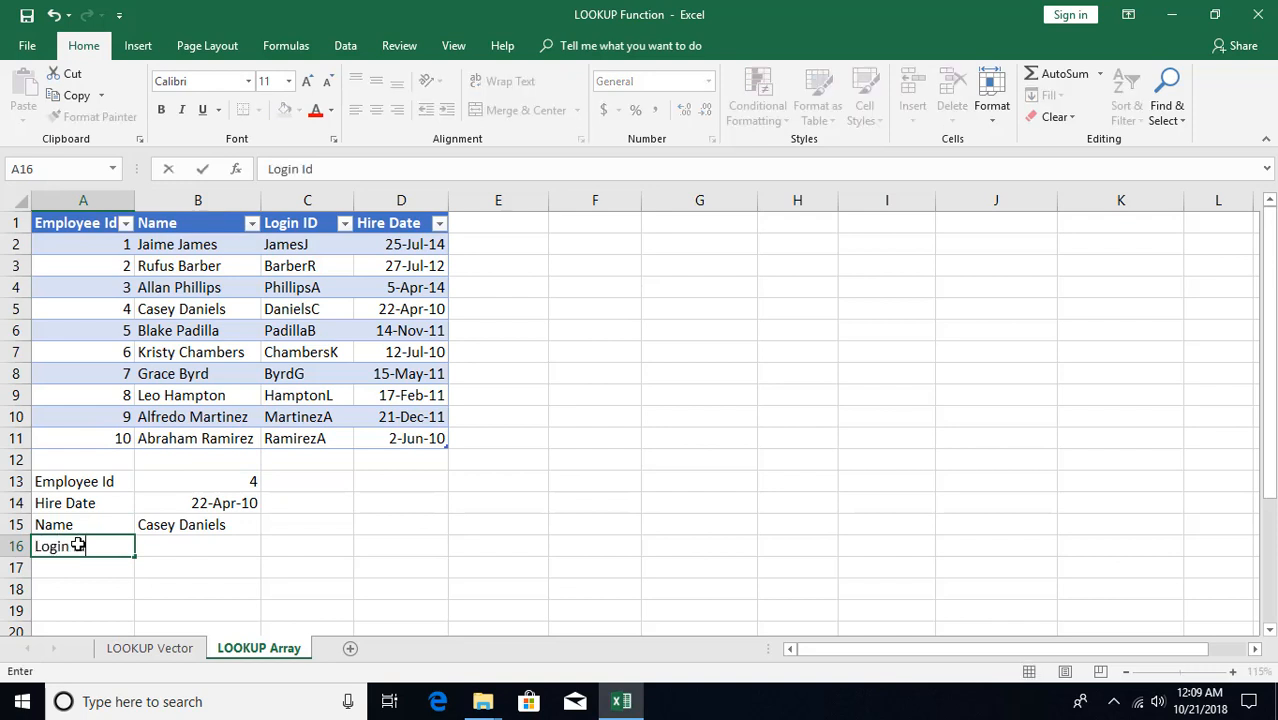
pyautogui.press('Tab')
pyautogui.write('=LOOKUP(')
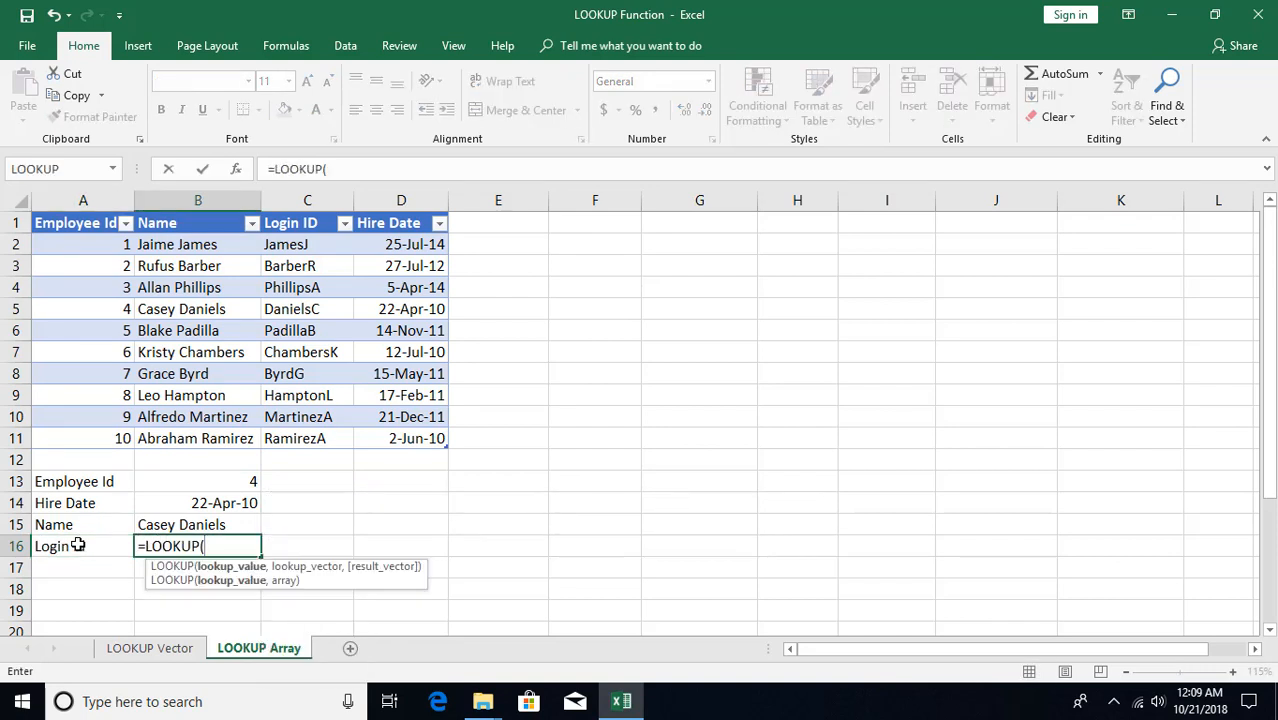
pyautogui.click(206, 481)
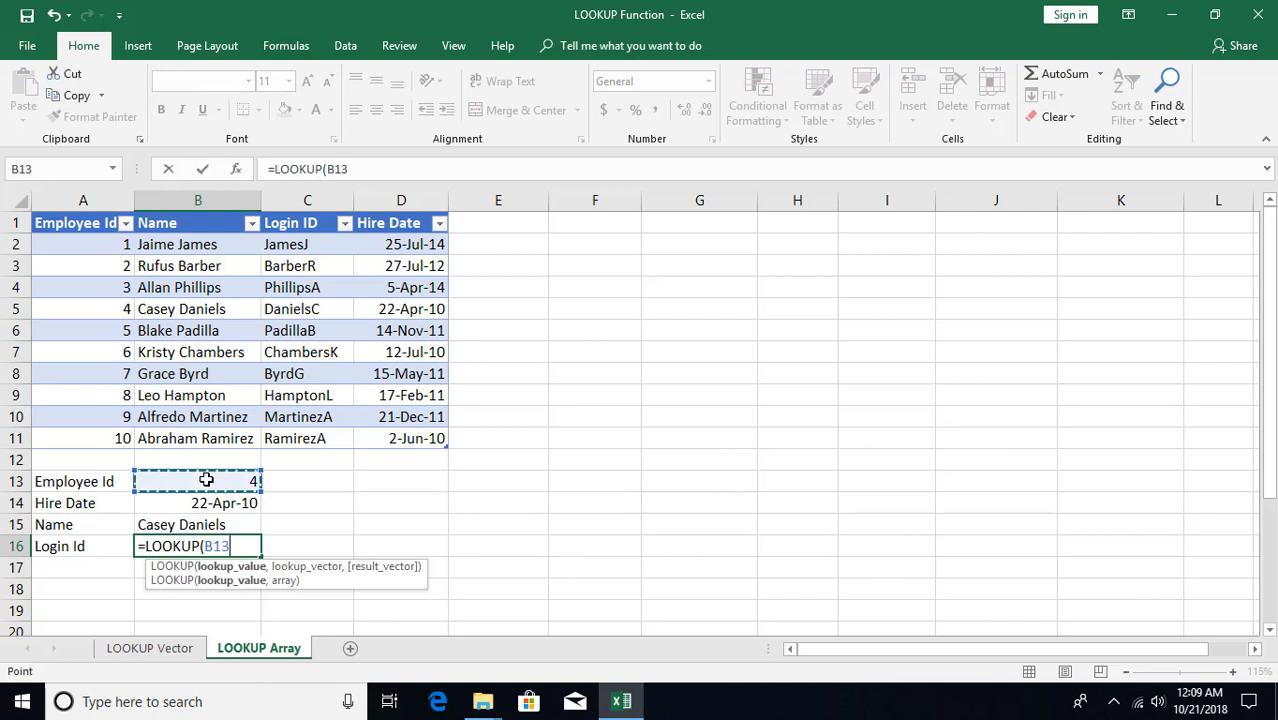
pyautogui.write(',')
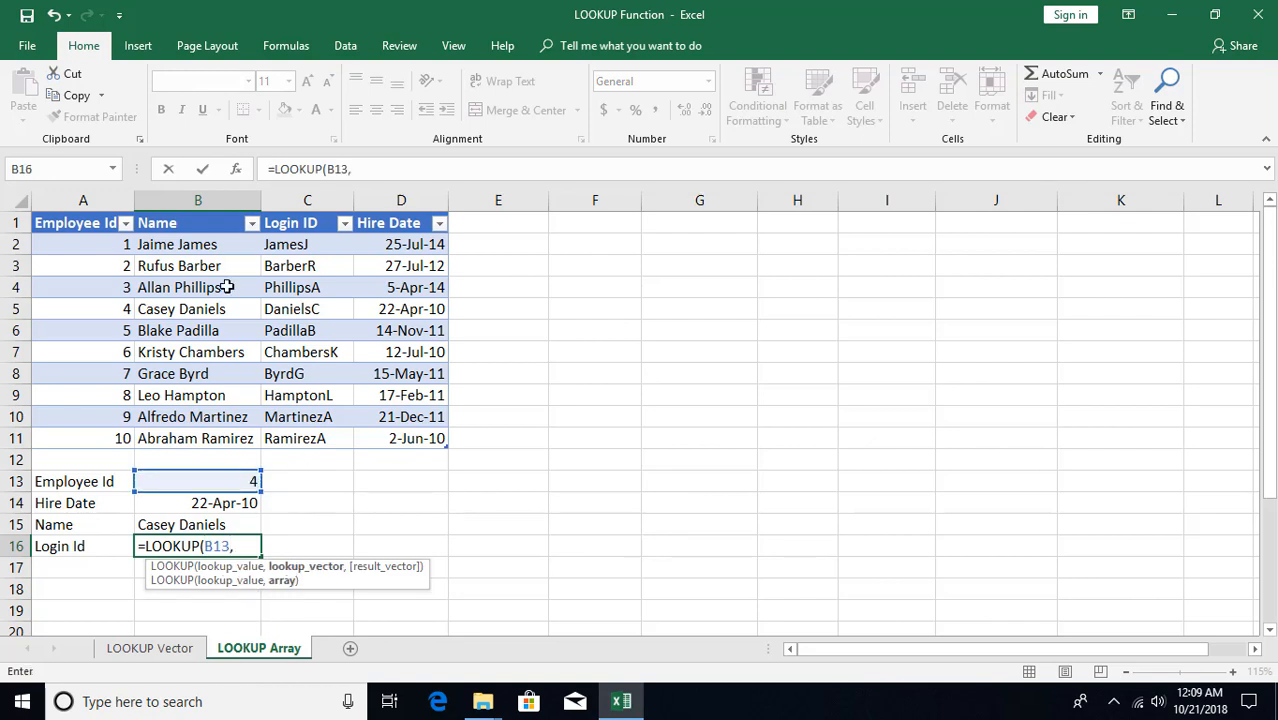
pyautogui.moveTo(77, 244); pyautogui.dragTo(313, 440)
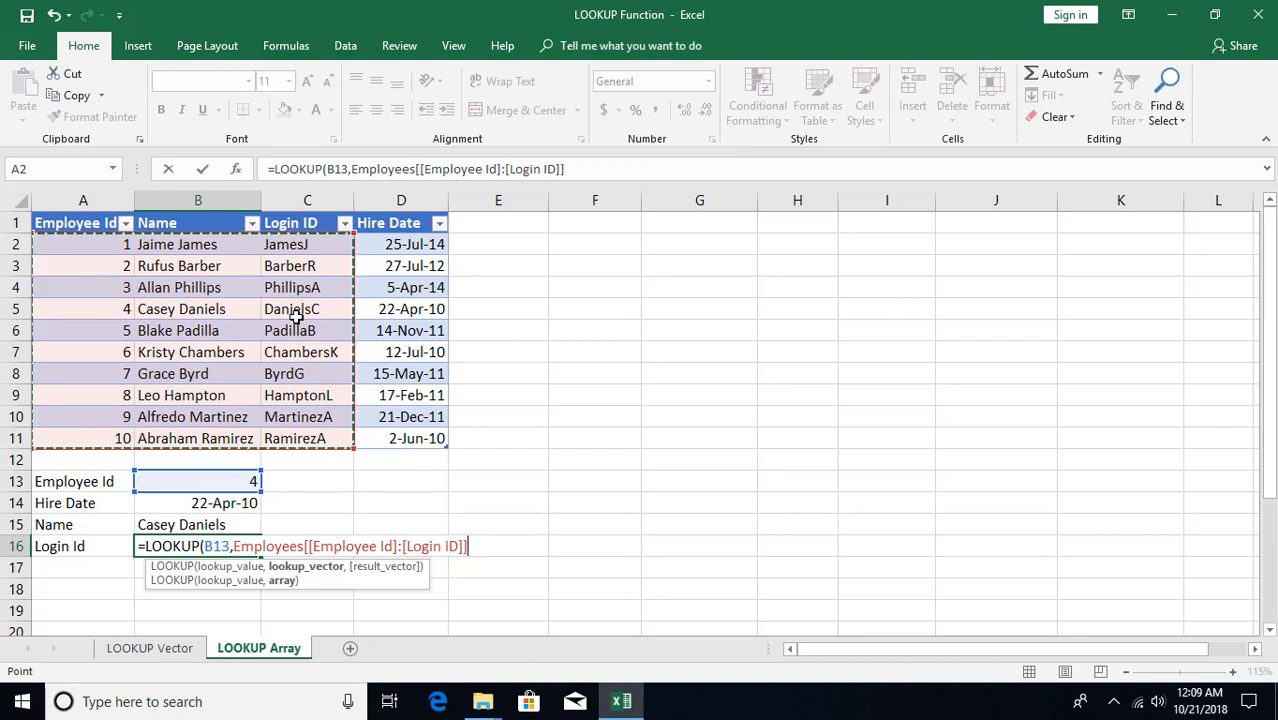
pyautogui.press('Return')
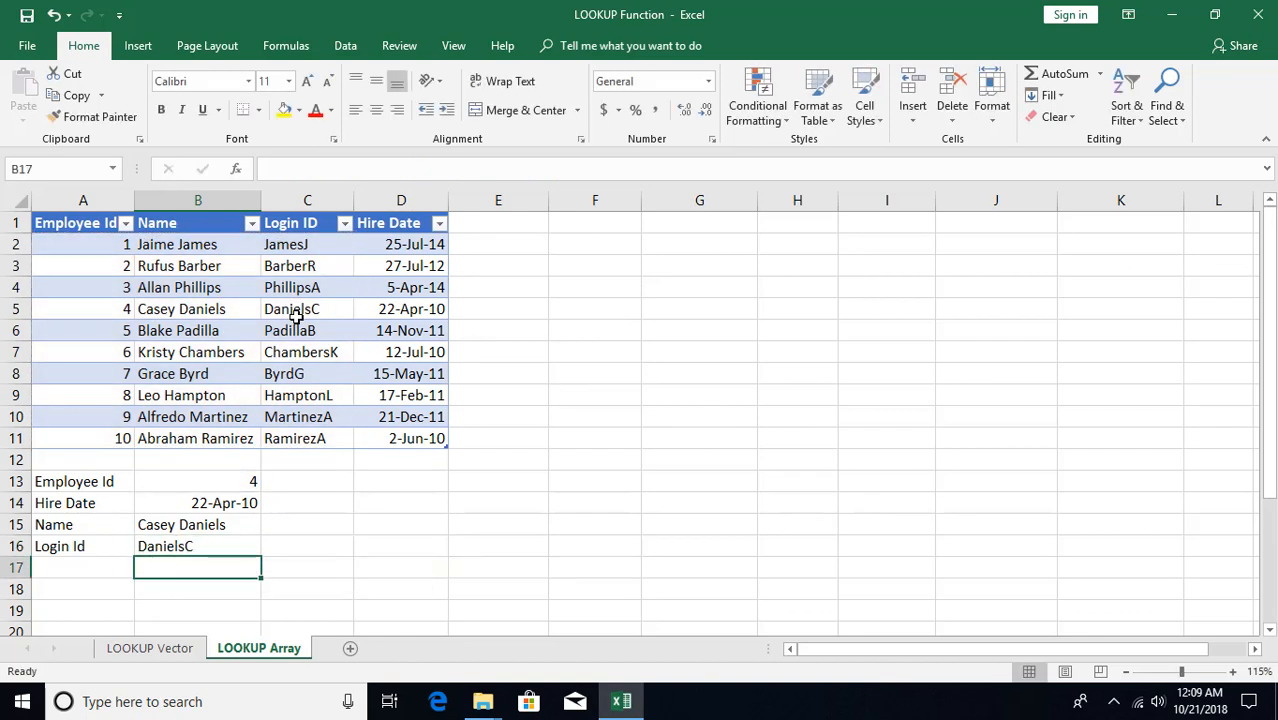
# Review the B16 formula and compare the vertical employee table with the horizontal one in rows 21 to 24, including its Employee Id row
pyautogui.click(214, 546)
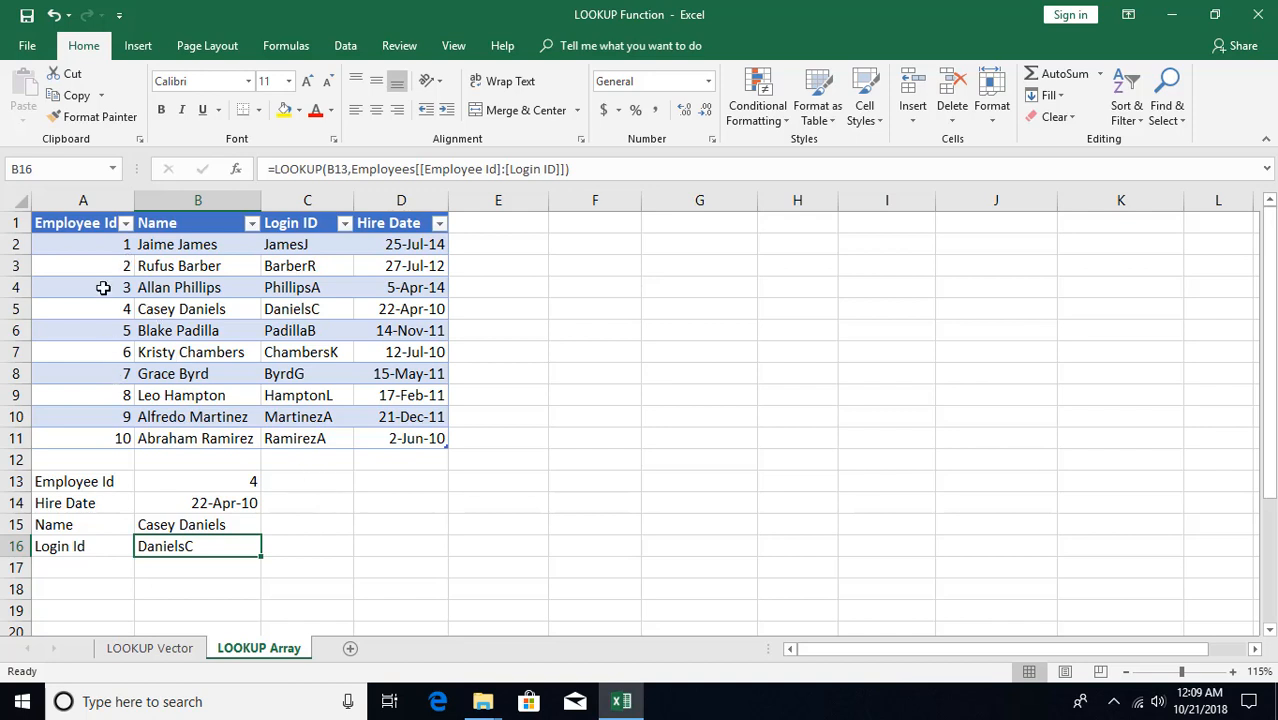
pyautogui.scroll(-4, 370, 405)
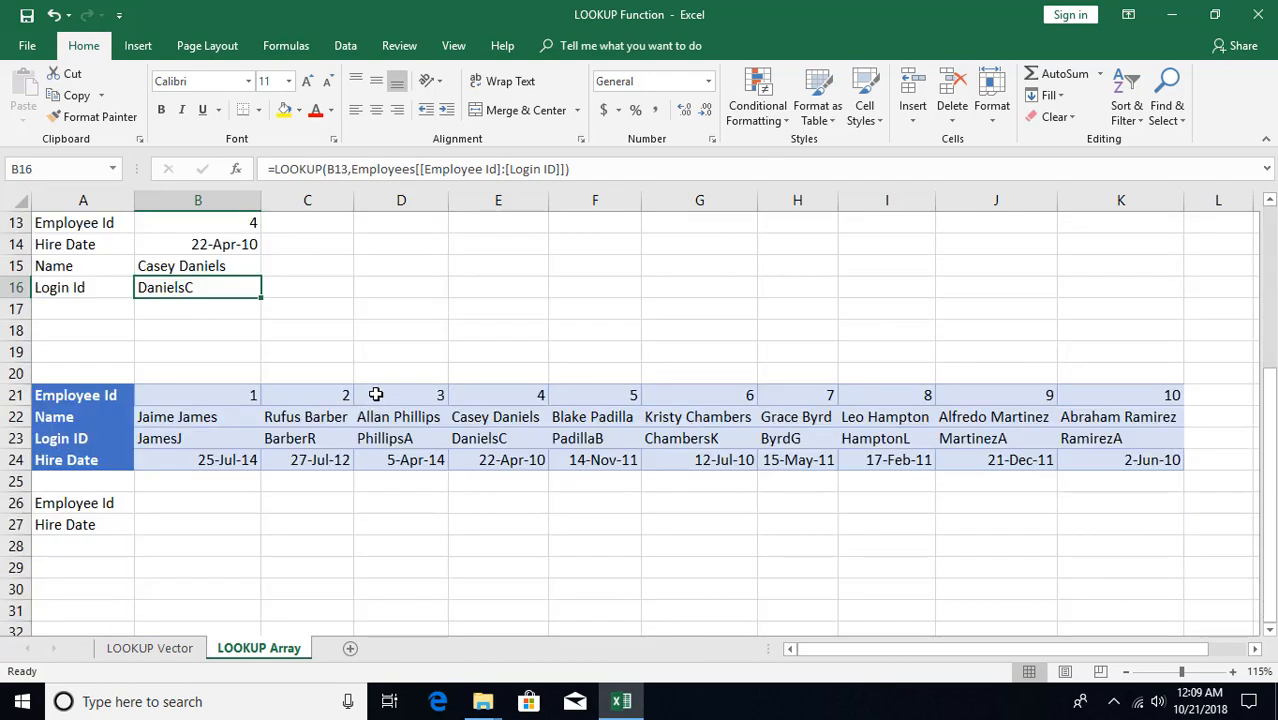
pyautogui.scroll(-1, 376, 395)
pyautogui.scroll(5, 200, 350)
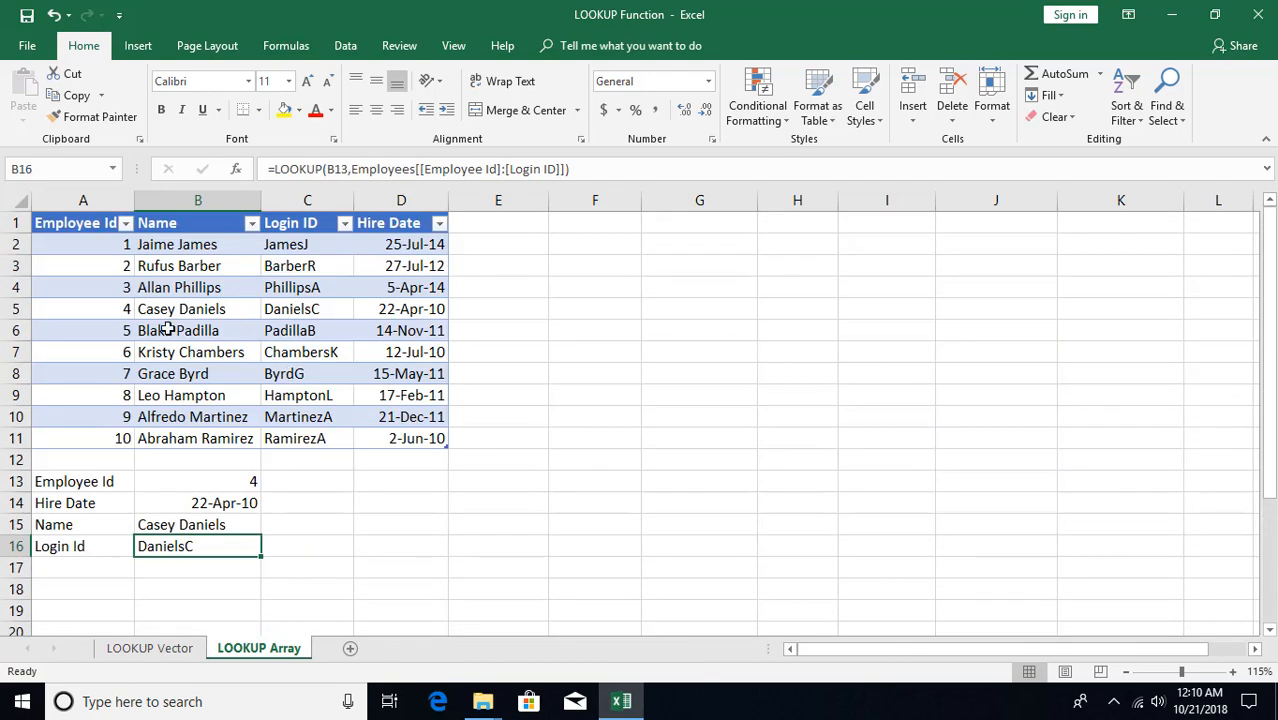
pyautogui.scroll(-4, 216, 360)
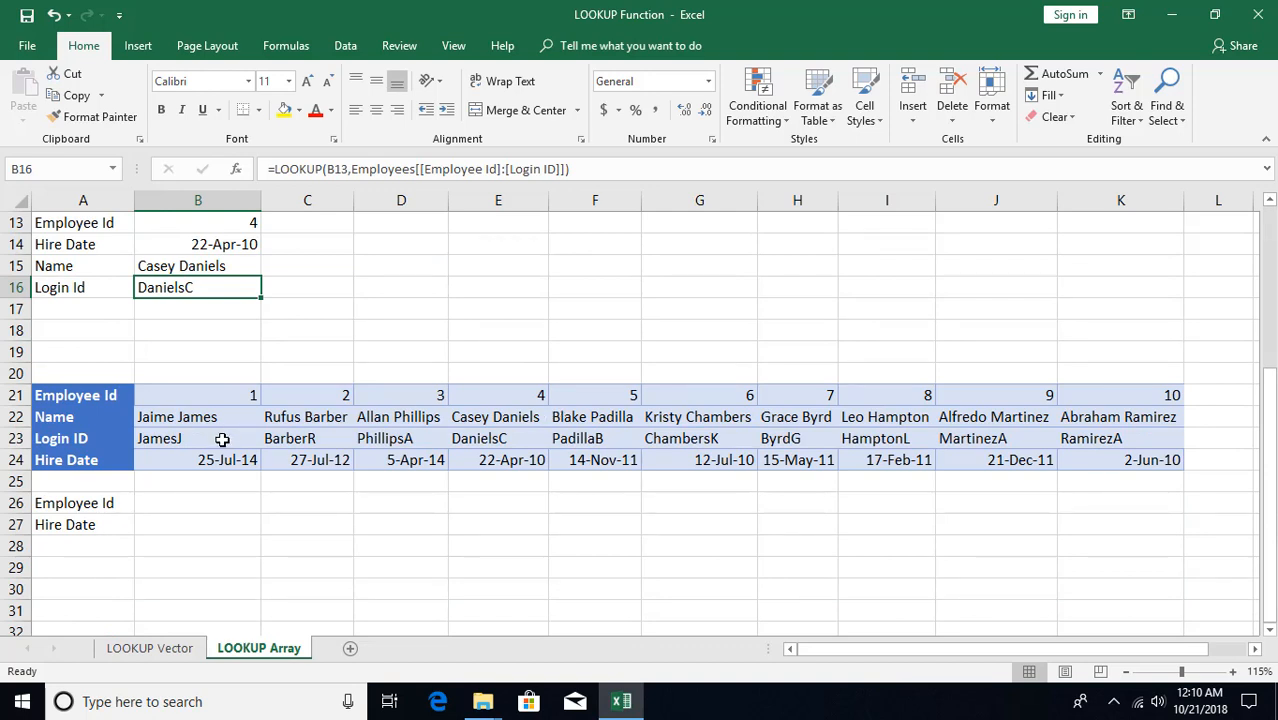
pyautogui.click(190, 395)
pyautogui.moveTo(190, 395); pyautogui.dragTo(742, 395)
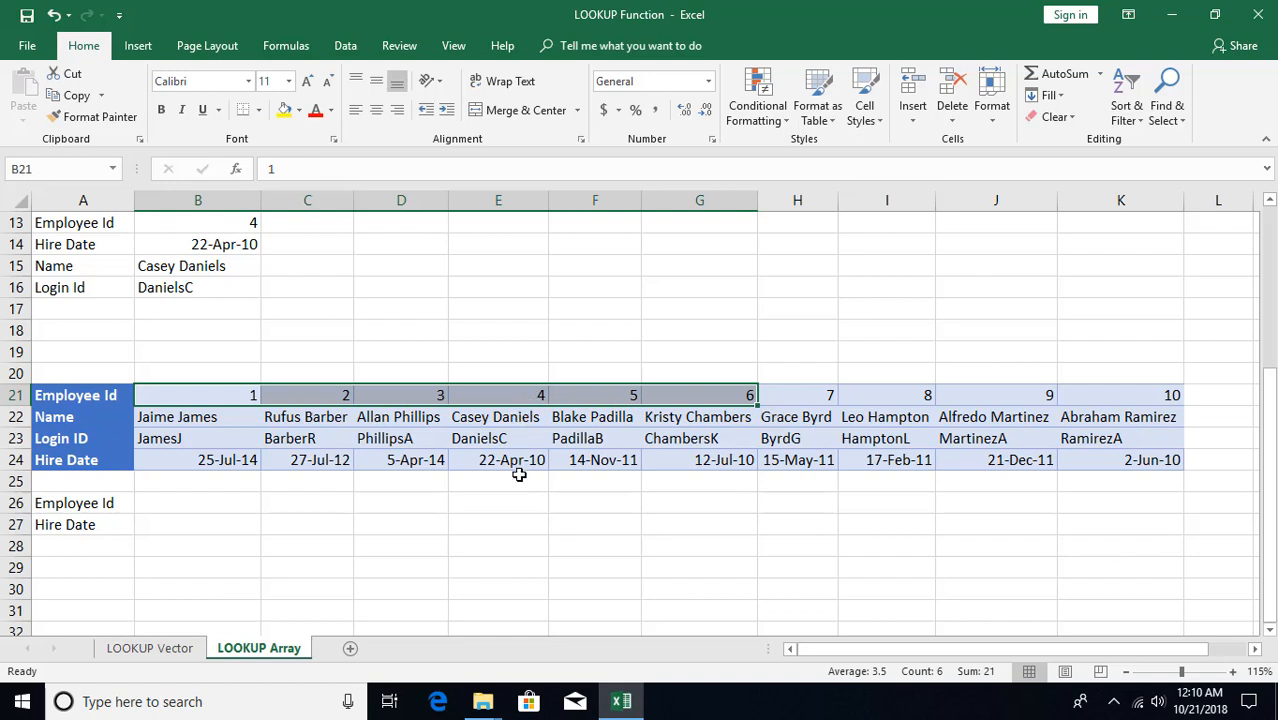
# Enter 3 as the Employee Id in cell B26 below the horizontal table
pyautogui.click(181, 503)
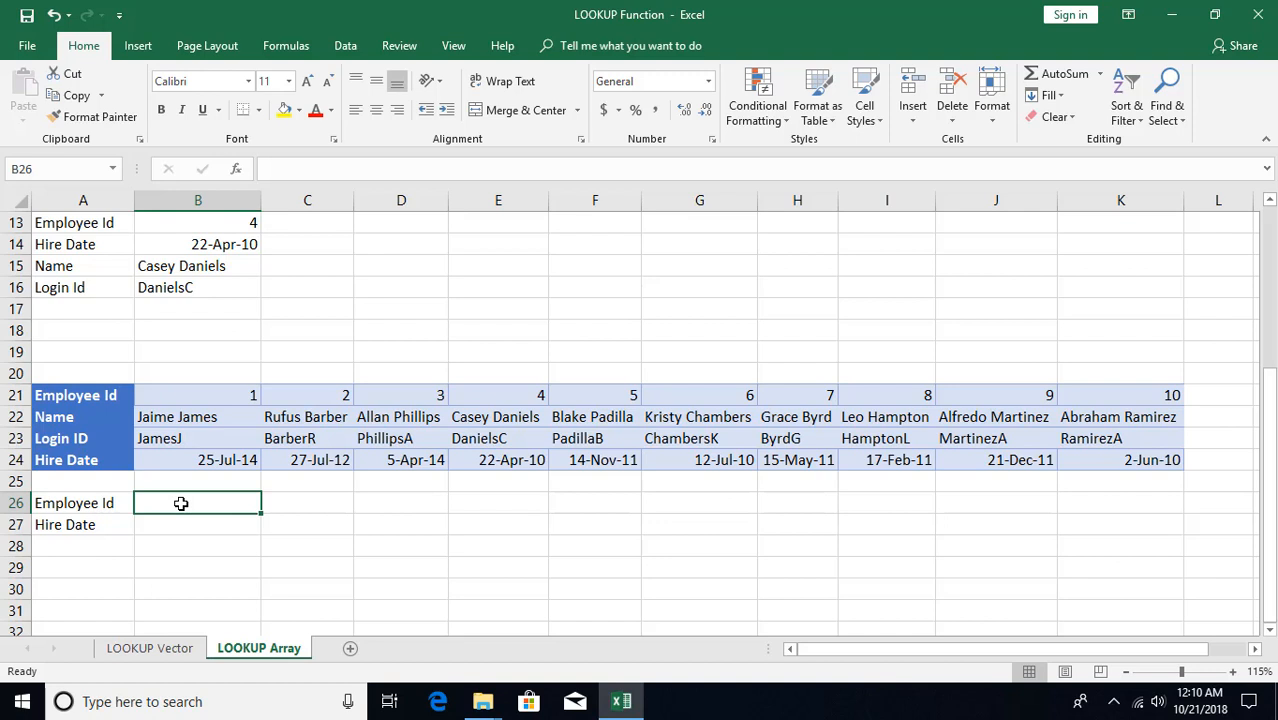
pyautogui.write('3')
pyautogui.press('Return')
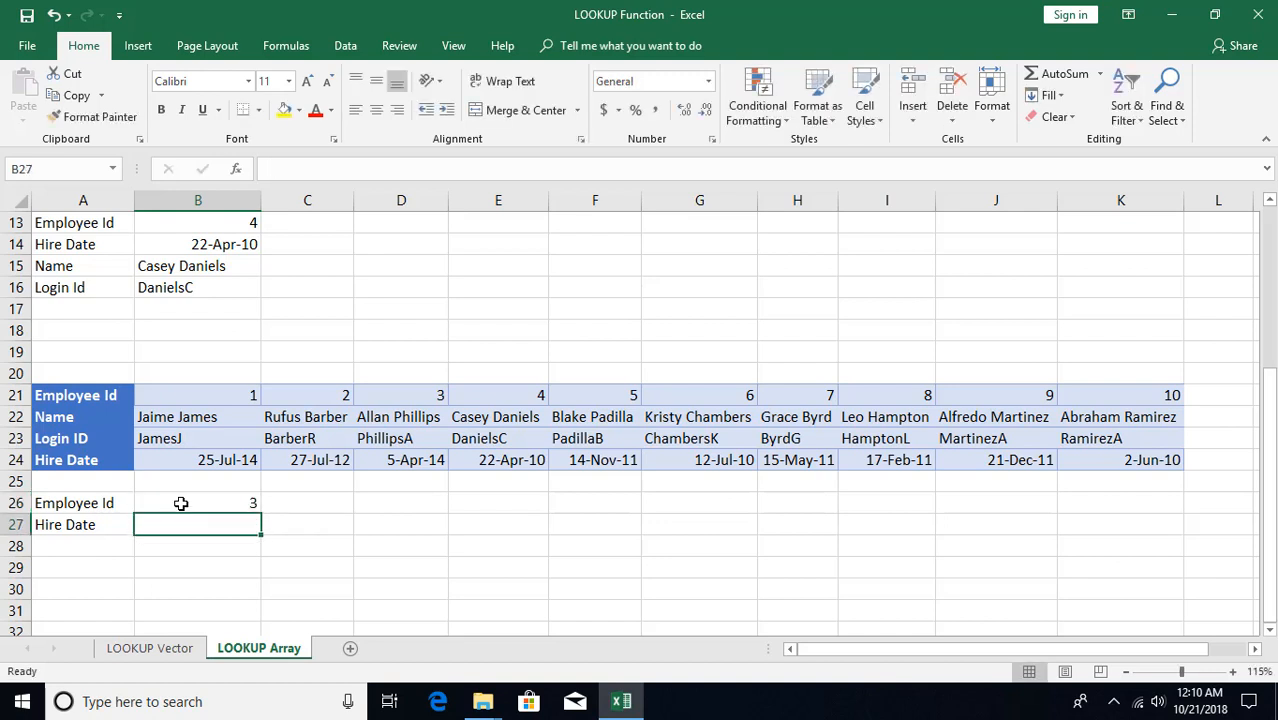
# Enter a LOOKUP formula in B27 with B26 as lookup value and B21:K24 as array
pyautogui.write('=')
pyautogui.write('loo')
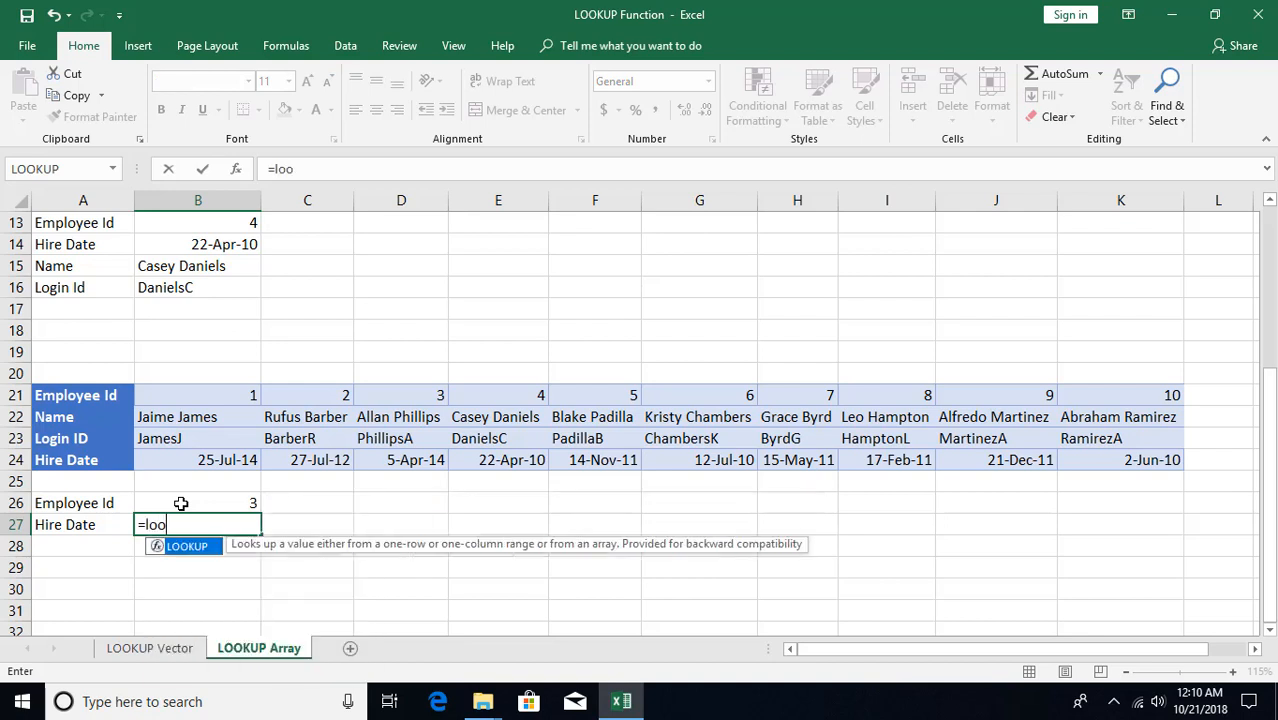
pyautogui.press('Tab')
pyautogui.click(238, 503)
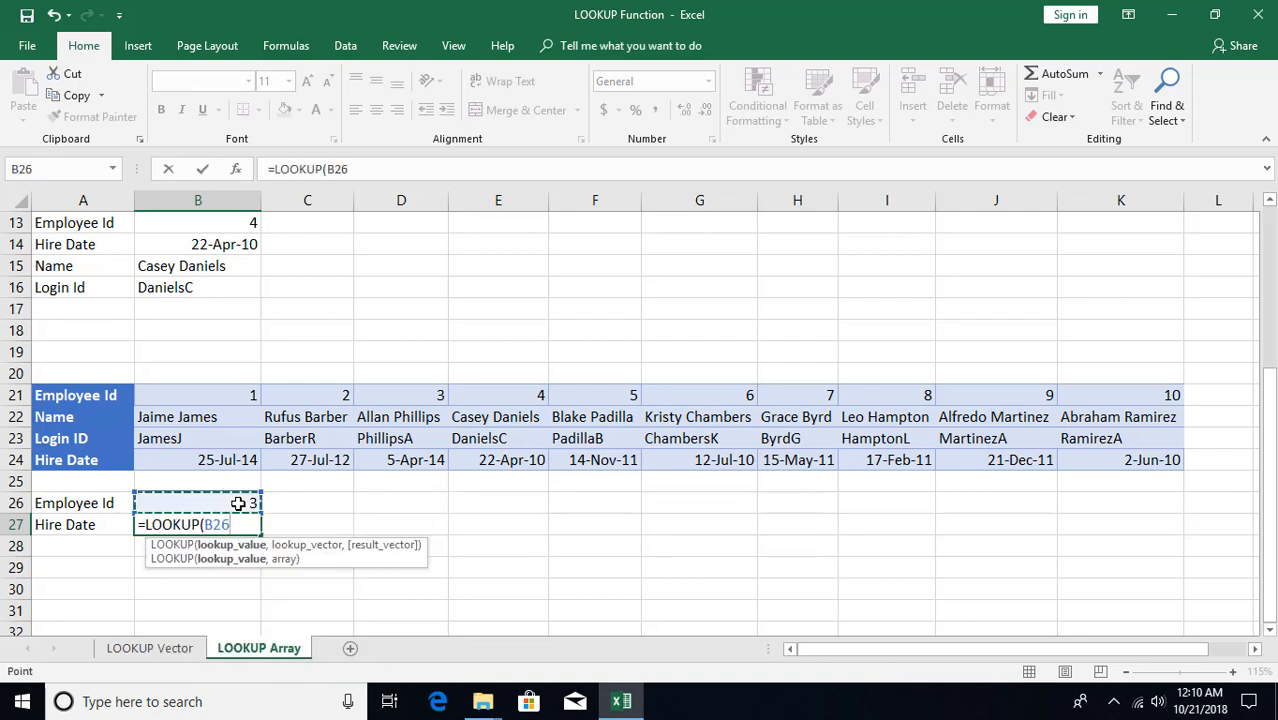
pyautogui.write(',')
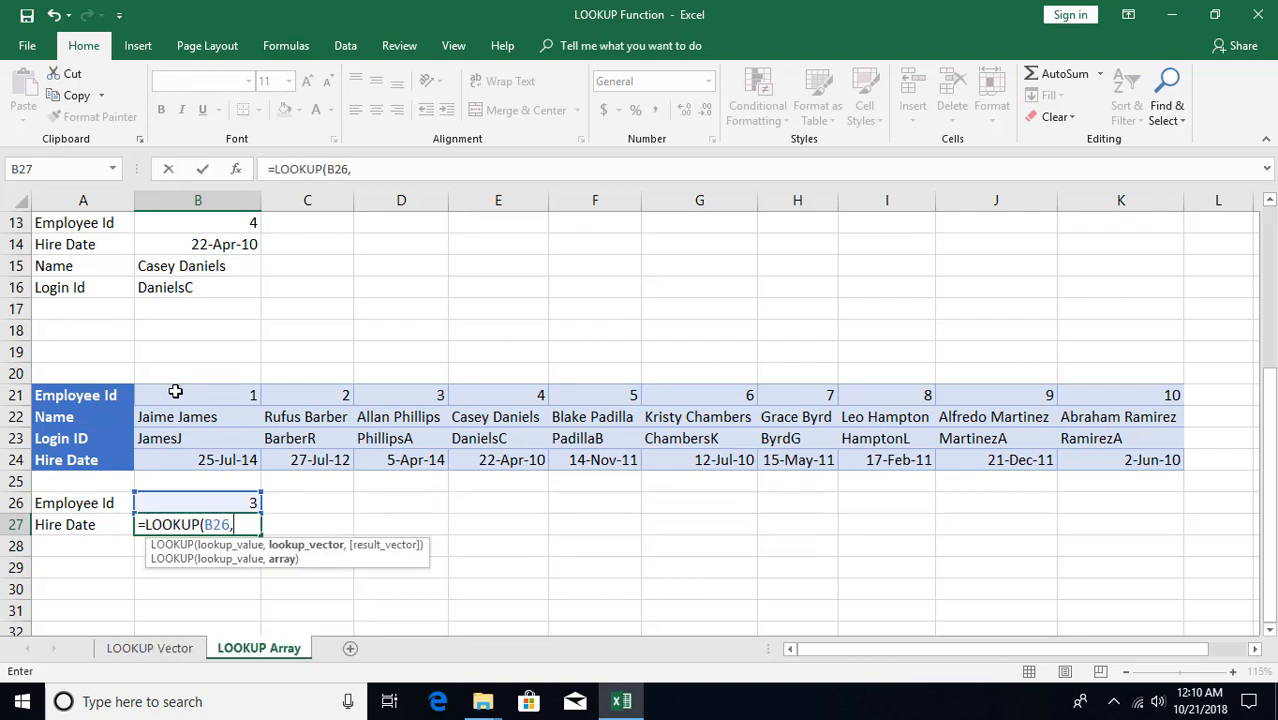
pyautogui.moveTo(176, 390); pyautogui.dragTo(1105, 462)
pyautogui.press('Return')
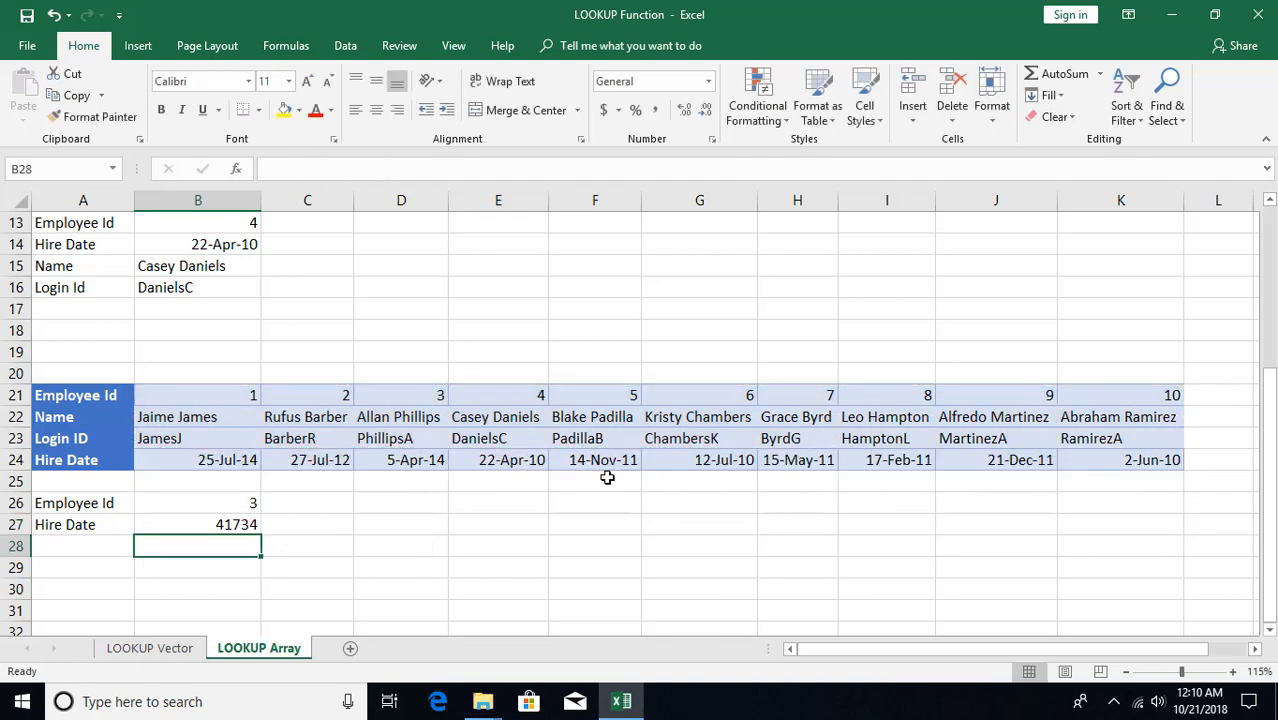
# Format the Hire Date in B27 as a day-month-year date and check it against the table's hire date in D24
pyautogui.press('Up')
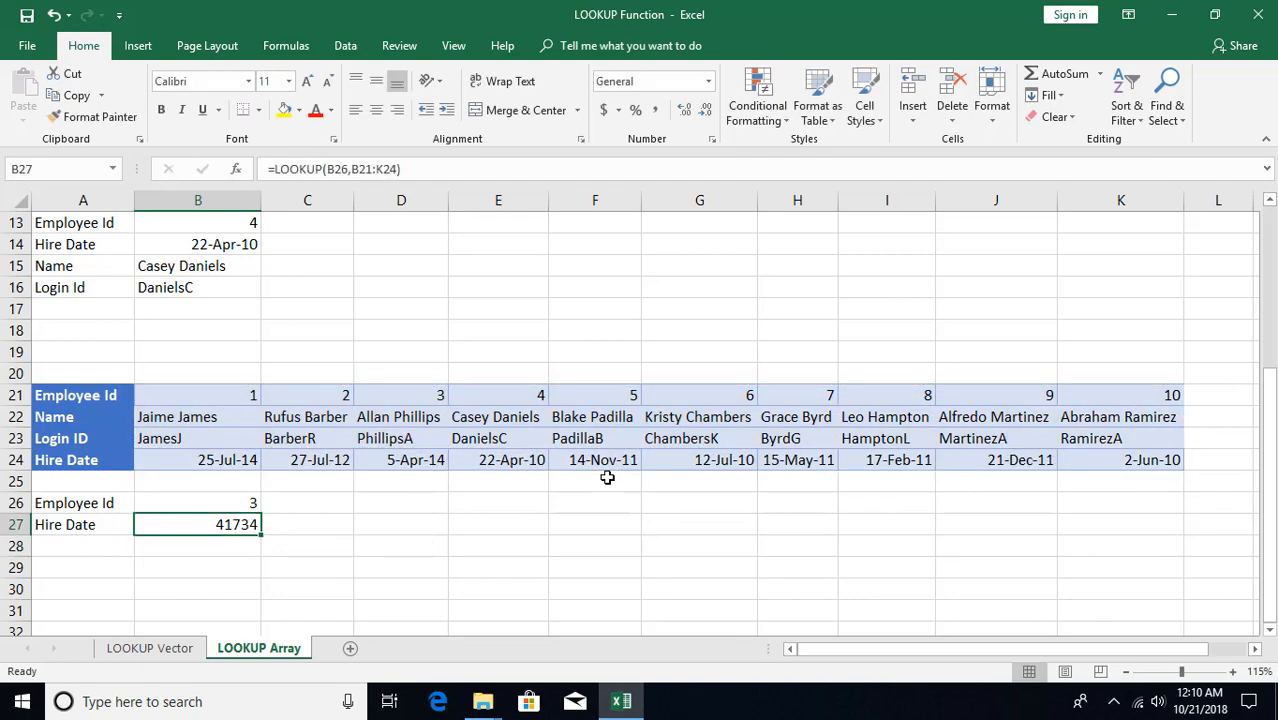
pyautogui.hotkey('ctrl', 'shift', '3')
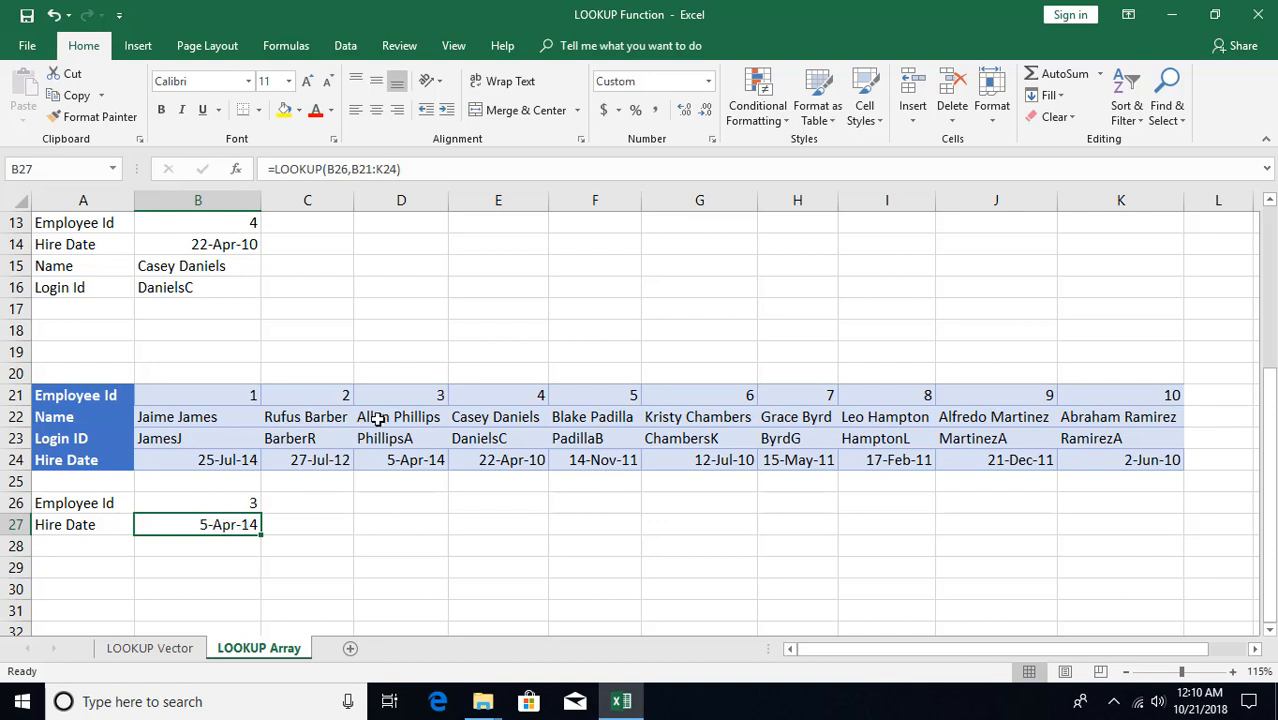
pyautogui.click(401, 458)
pyautogui.click(241, 526)
# Compare the vertical employee table in rows 1 to 11 and its lookups with the horizontal table in rows 21 to 24 and its Hire Date lookup
pyautogui.scroll(4, 211, 494)
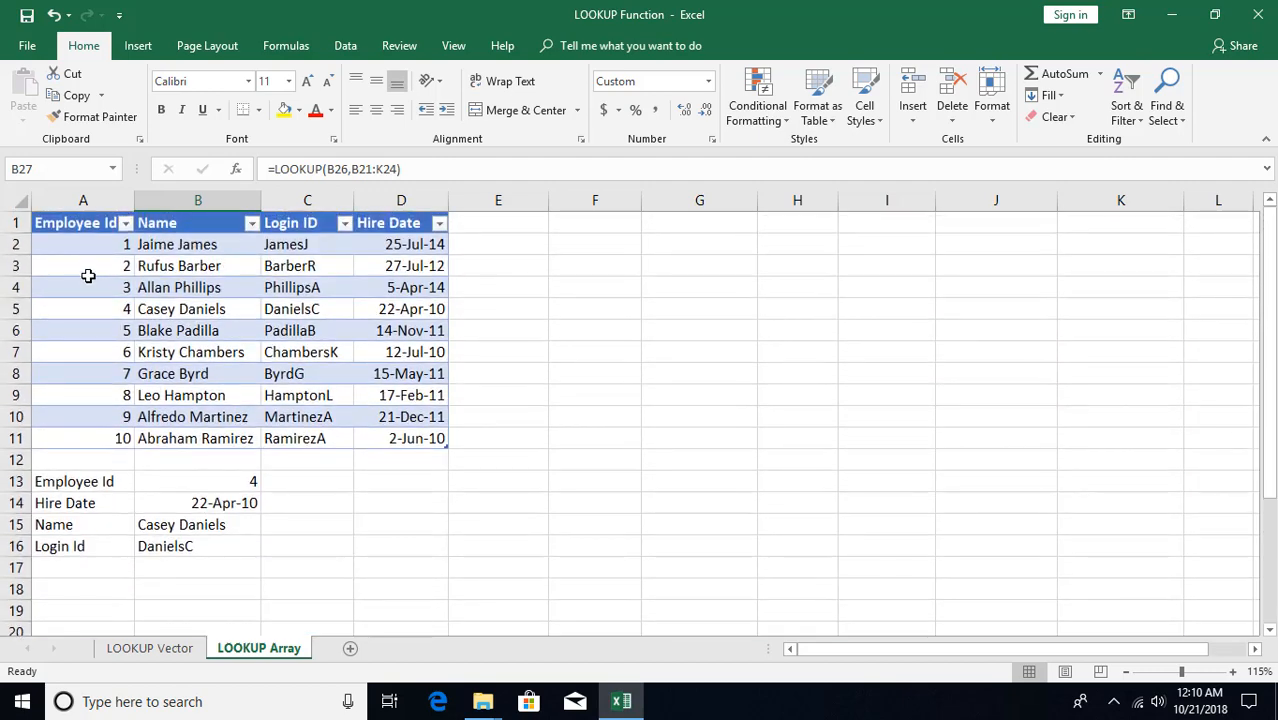
pyautogui.scroll(-3, 105, 410)
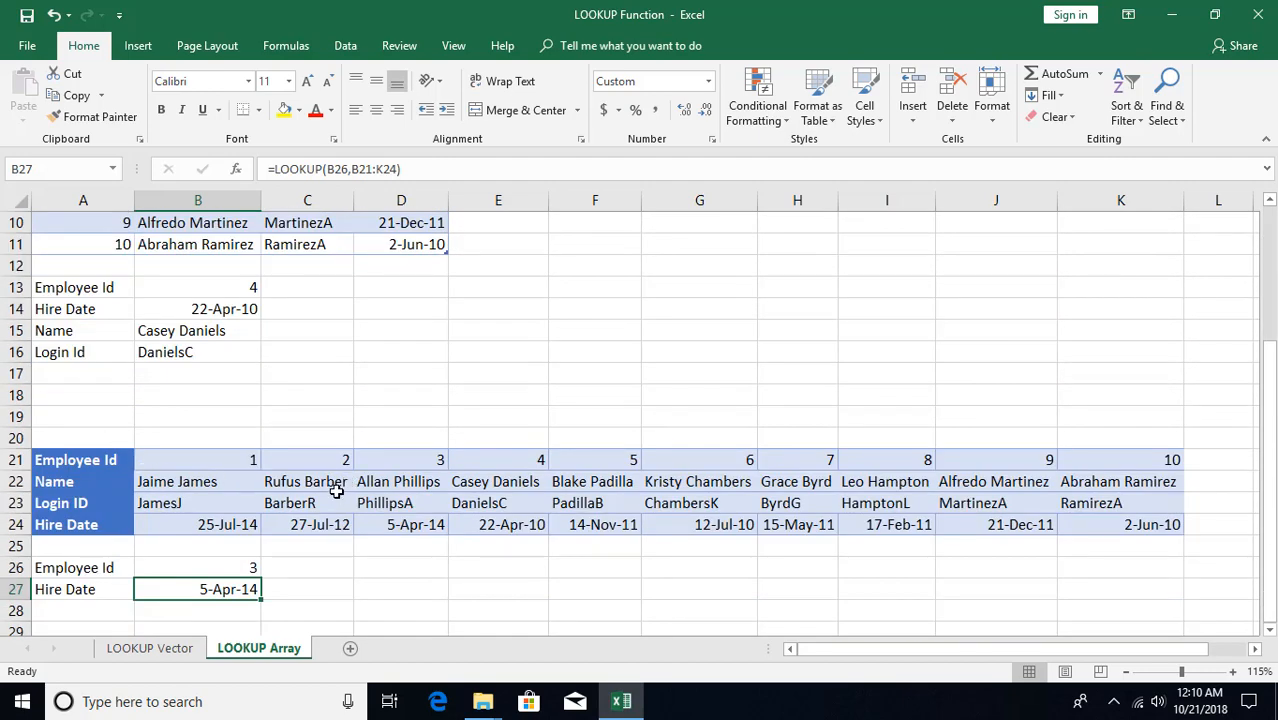
pyautogui.scroll(3, 337, 491)
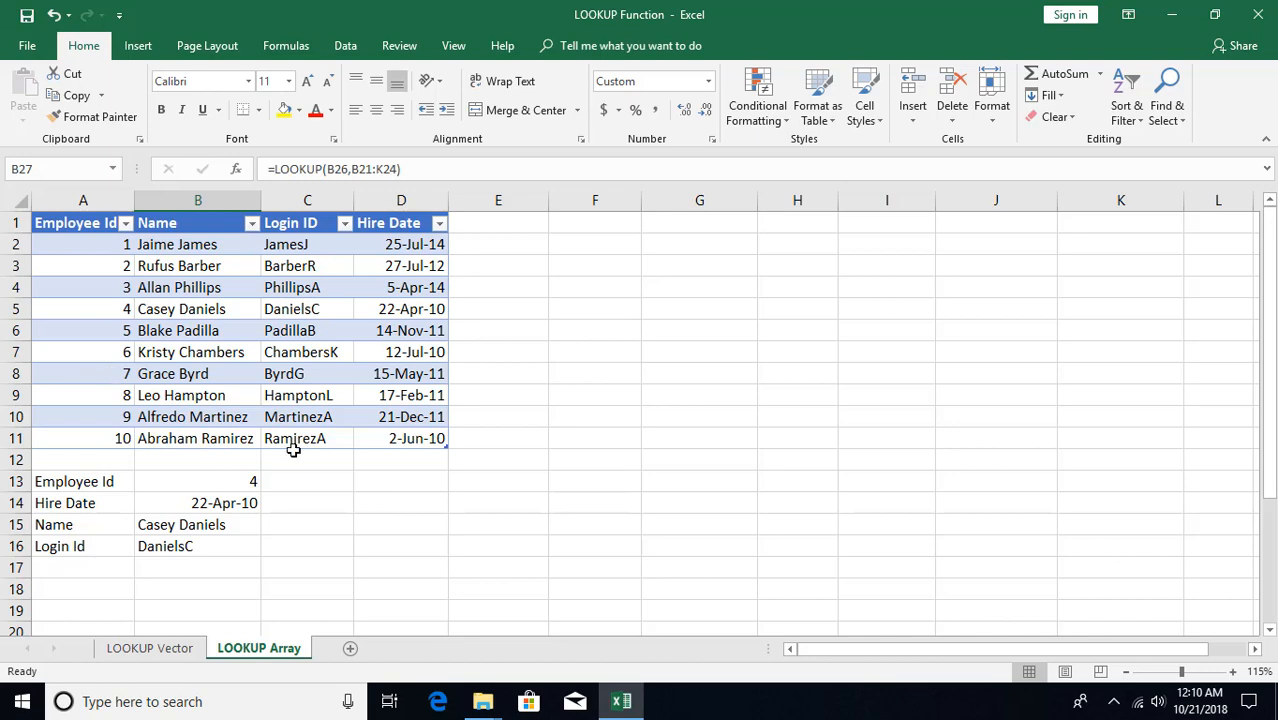
pyautogui.scroll(-3, 291, 448)
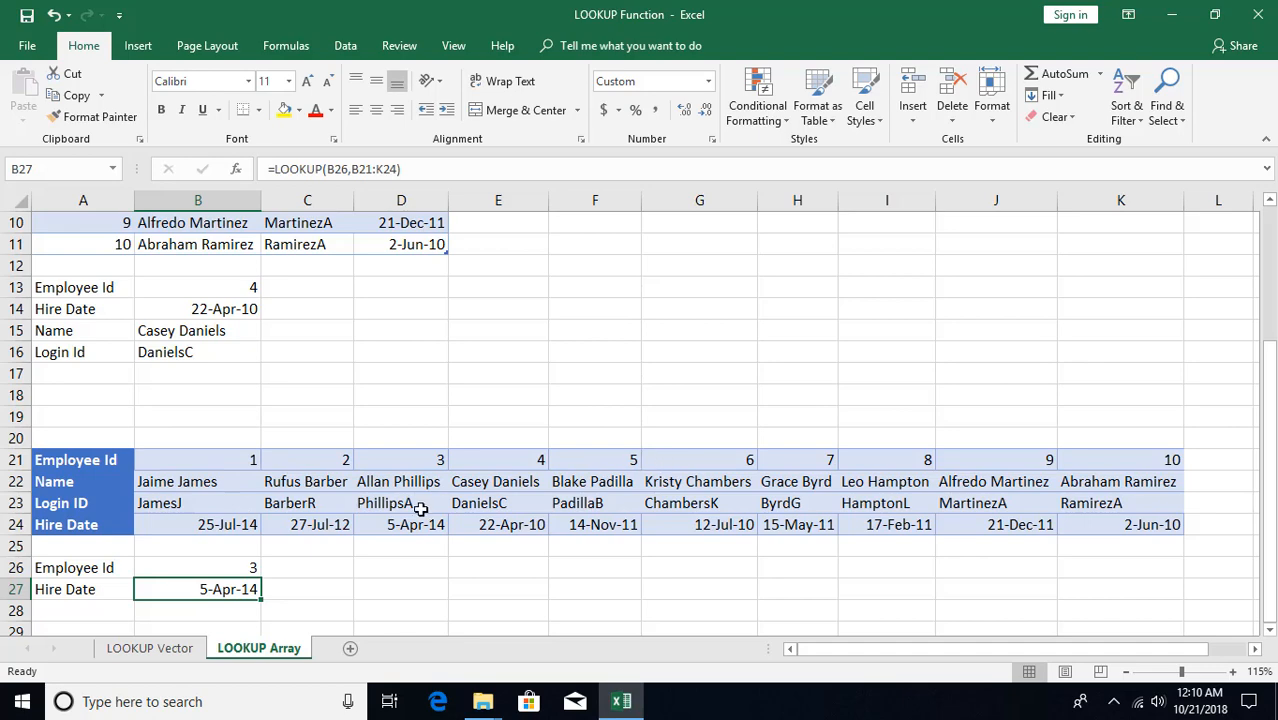
pyautogui.scroll(-1, 467, 503)
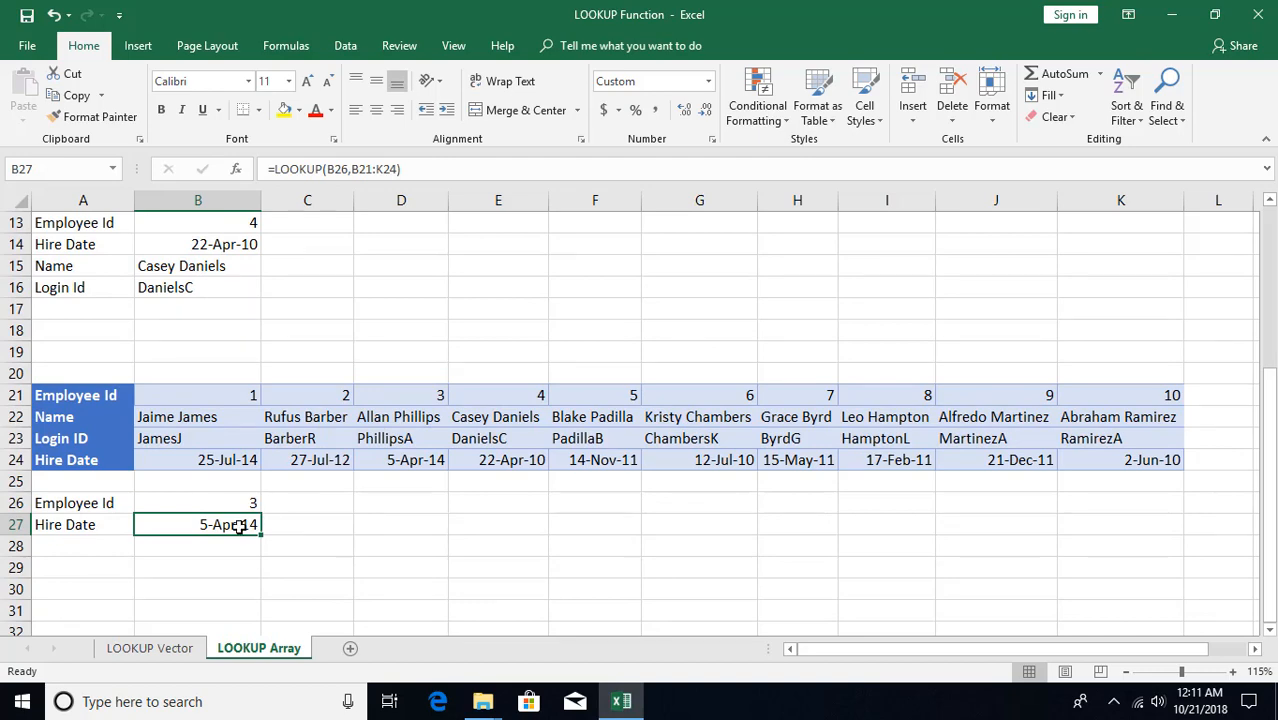
pyautogui.scroll(2, 279, 500)
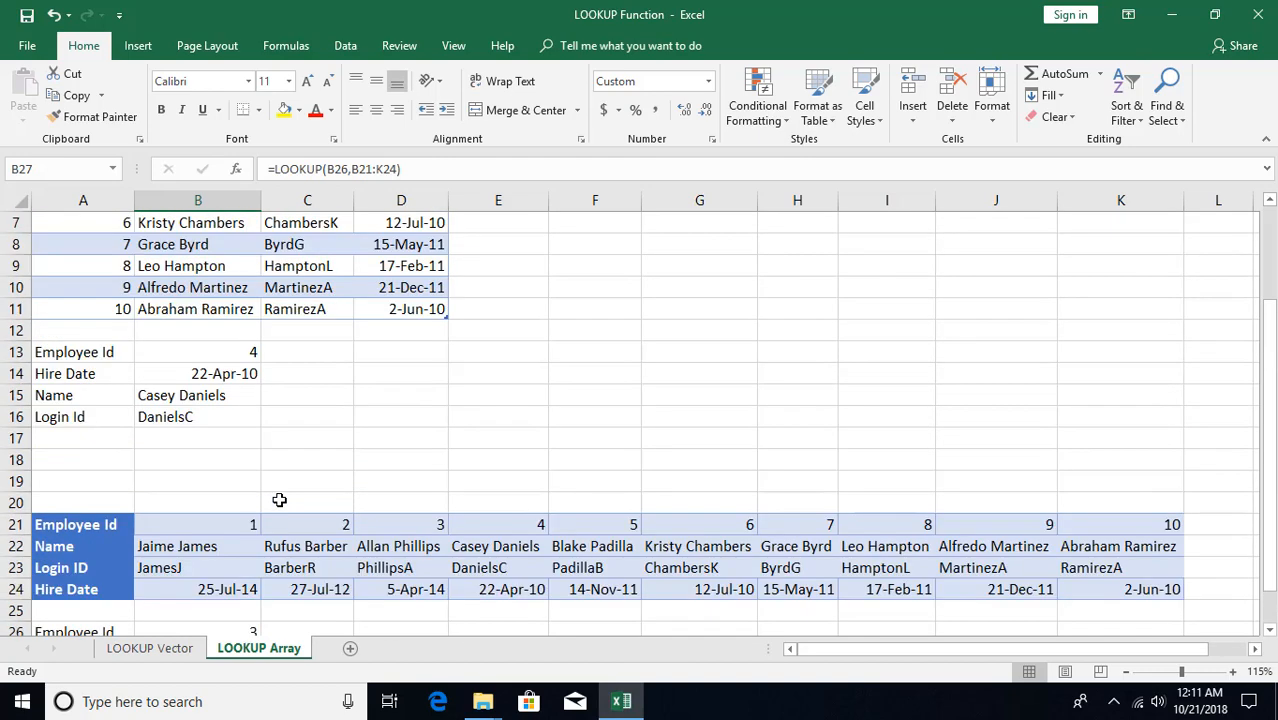
pyautogui.scroll(-1, 279, 500)
pyautogui.scroll(-1, 277, 520)
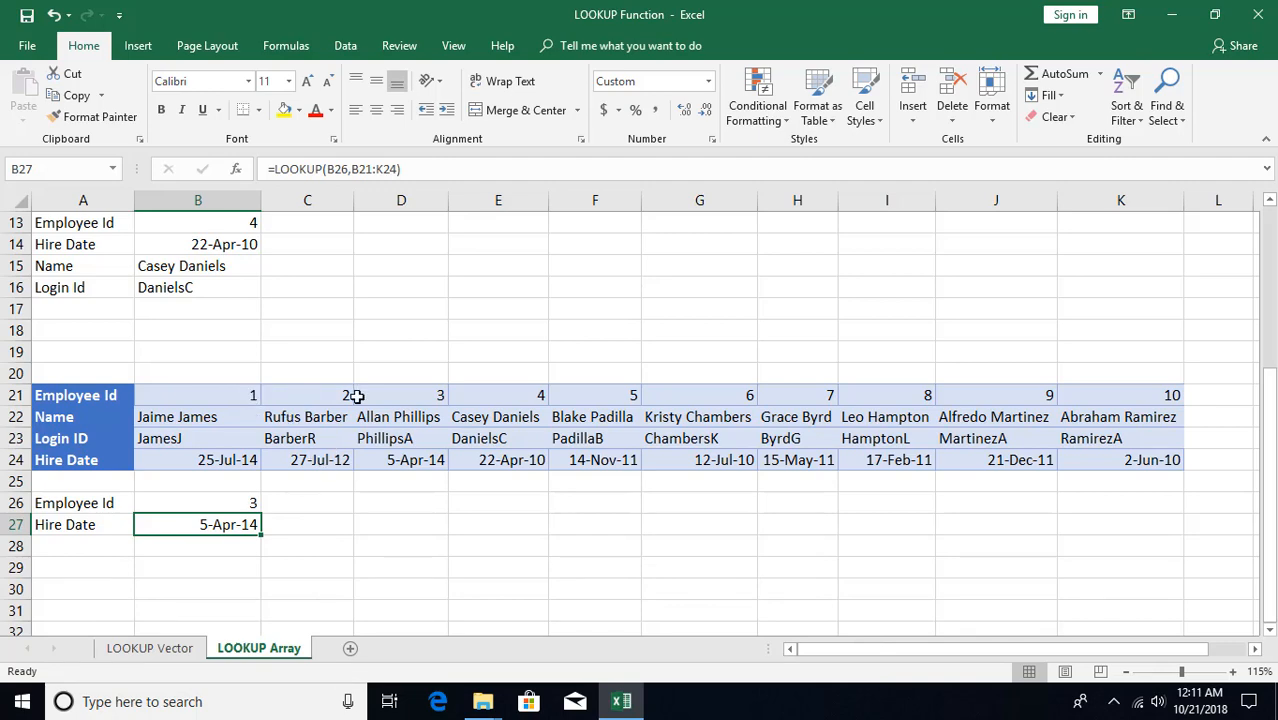
pyautogui.scroll(1, 500, 402)
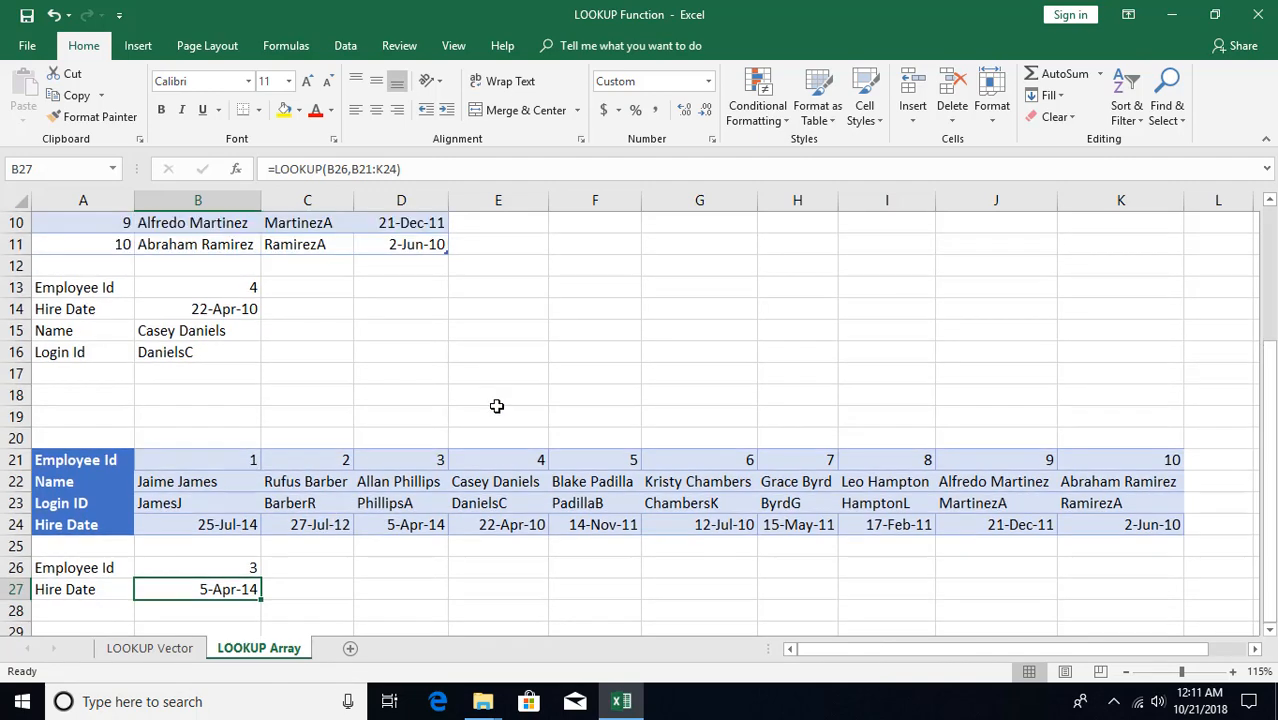
pyautogui.scroll(3, 496, 406)
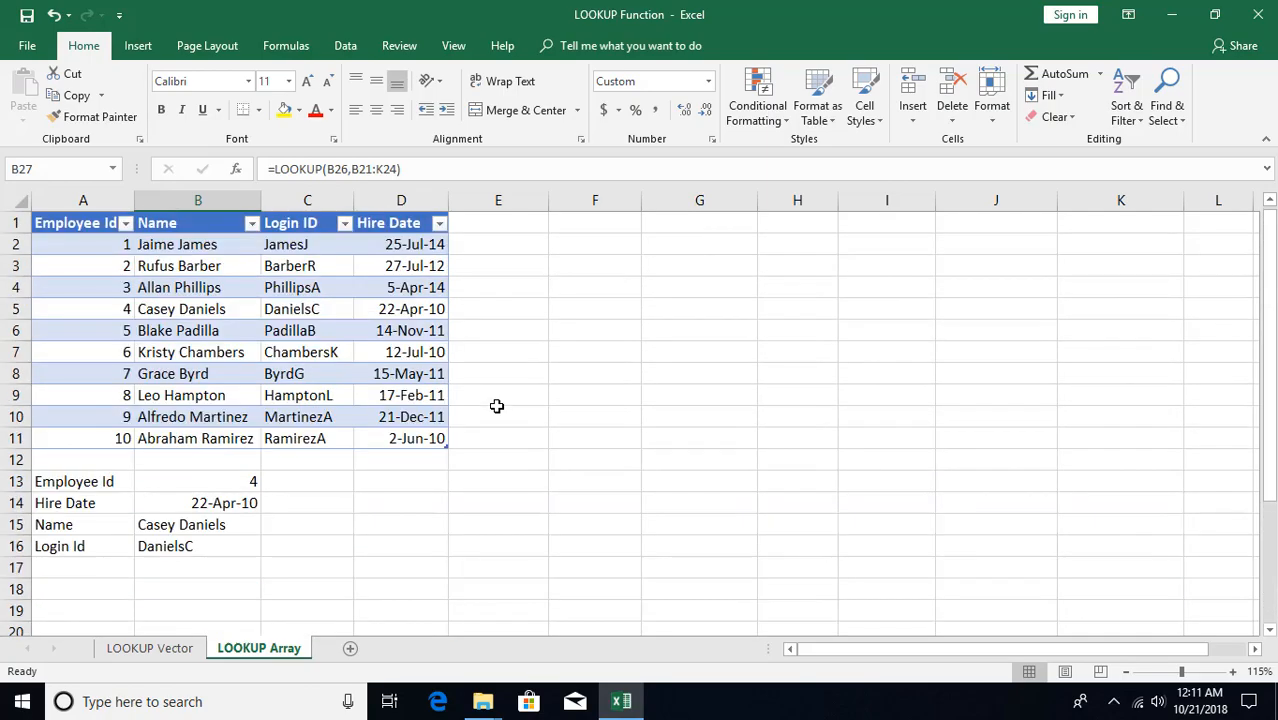
pyautogui.scroll(-3, 508, 431)
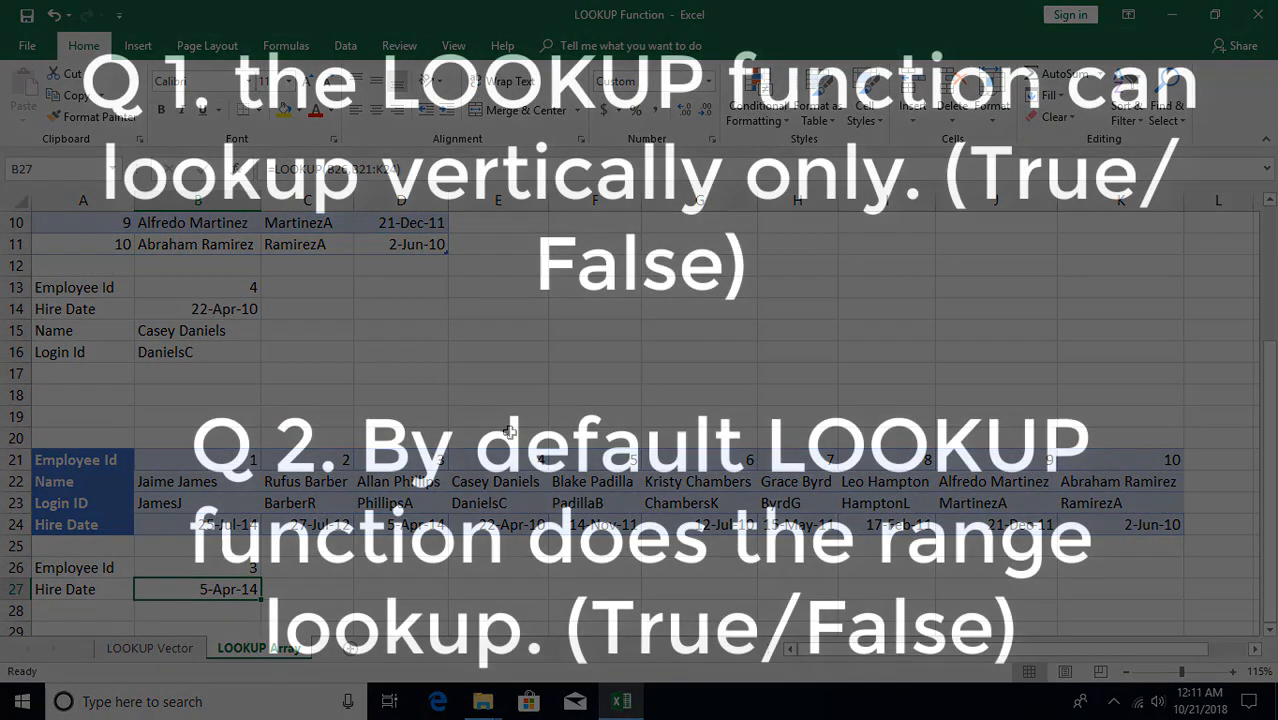